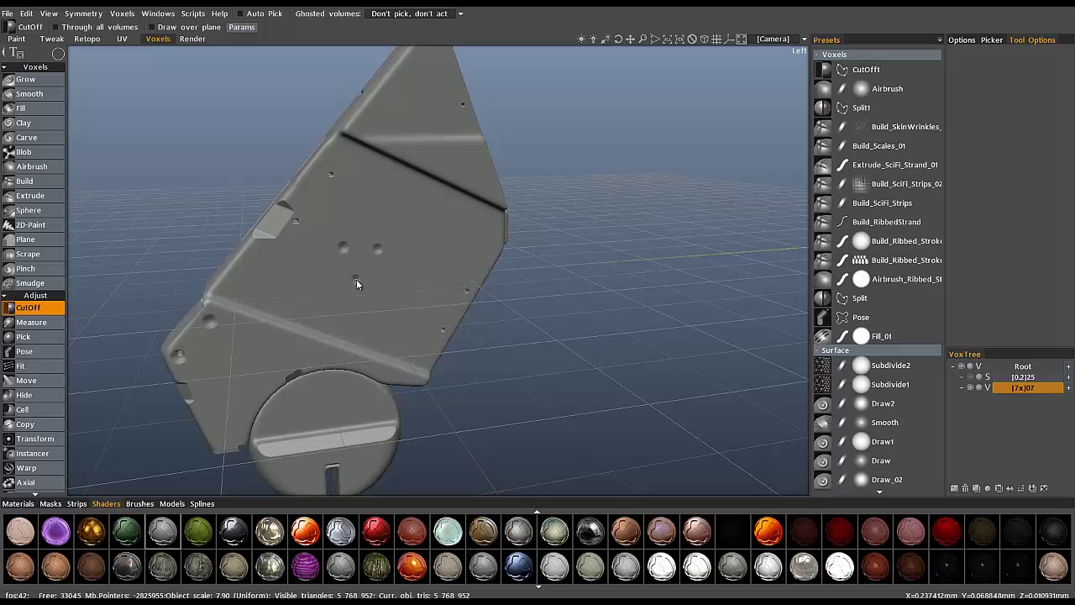
# Switch the viewport to an orthographic left view with the whole armour plate and its round base framed.
pyautogui.scroll(1, 466, 279)
pyautogui.scroll(3, 384, 285)
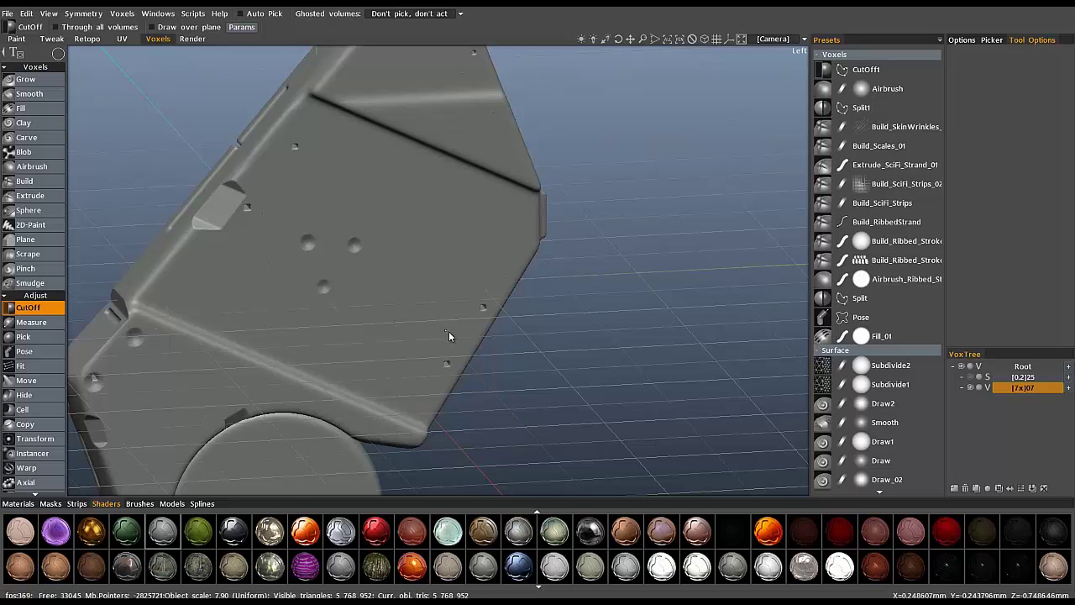
pyautogui.click(707, 39)
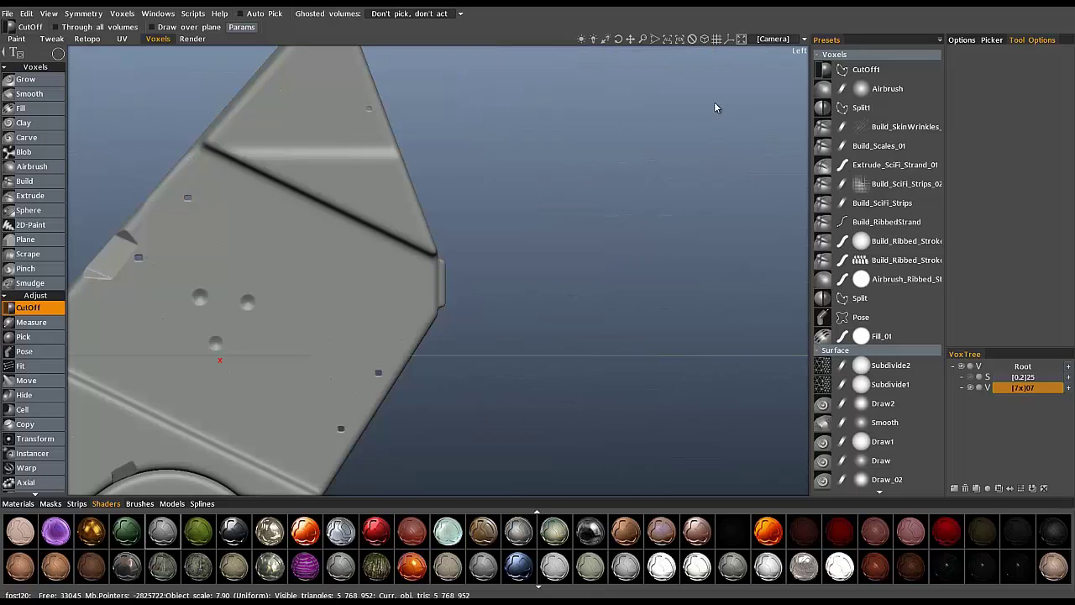
pyautogui.click(766, 39)
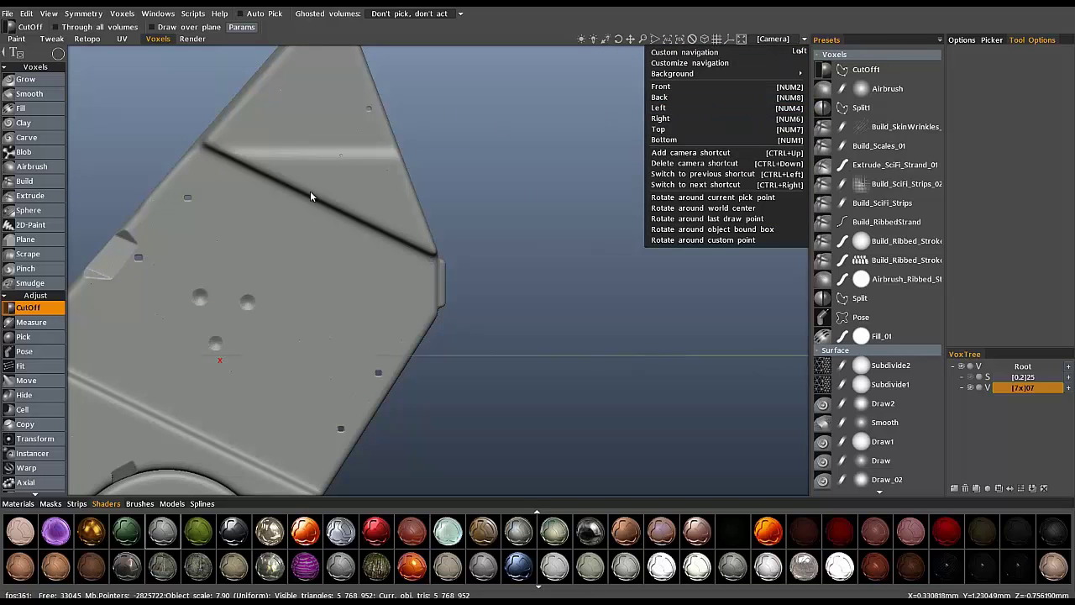
pyautogui.scroll(-3, 557, 316)
pyautogui.moveTo(560, 307); pyautogui.dragTo(591, 285, button='middle')
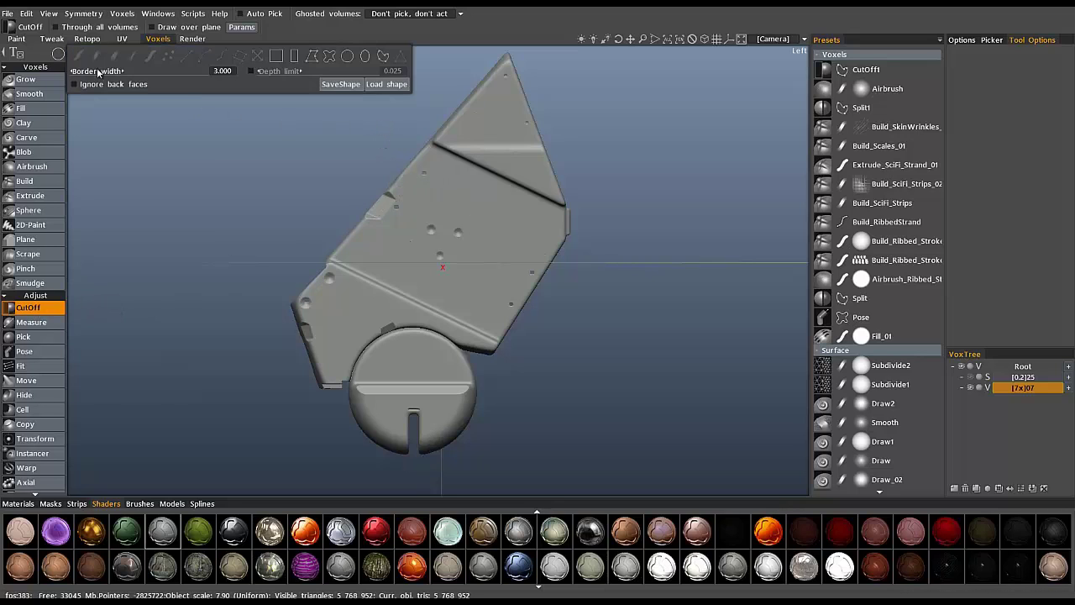
pyautogui.moveTo(446, 239)
pyautogui.mouseDown(button='right')
pyautogui.moveTo(501, 256)
pyautogui.moveTo(492, 261)
pyautogui.mouseUp(button='right')
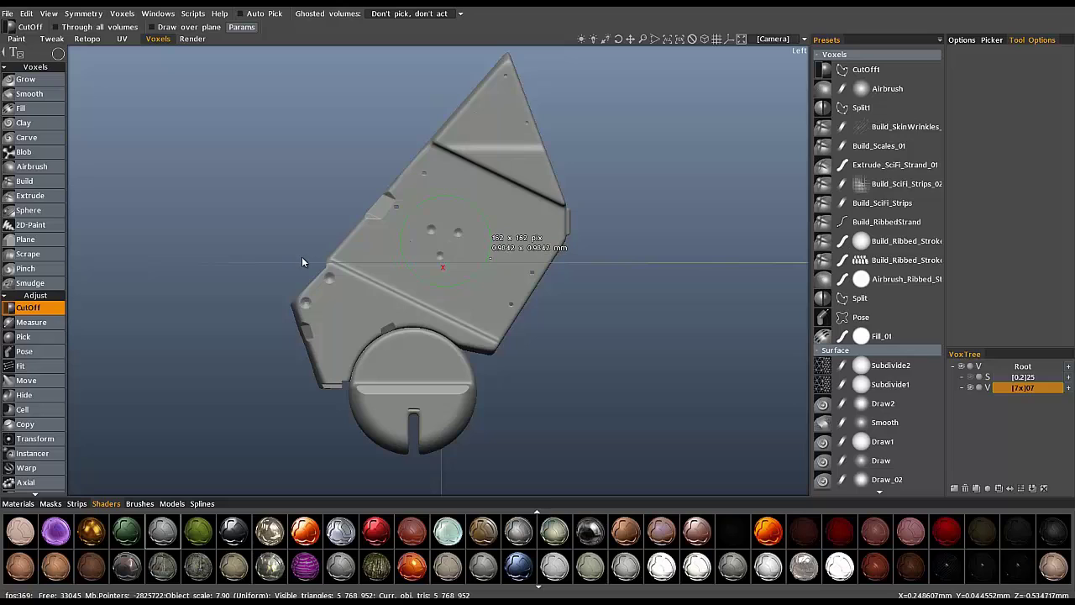
pyautogui.press('Return')
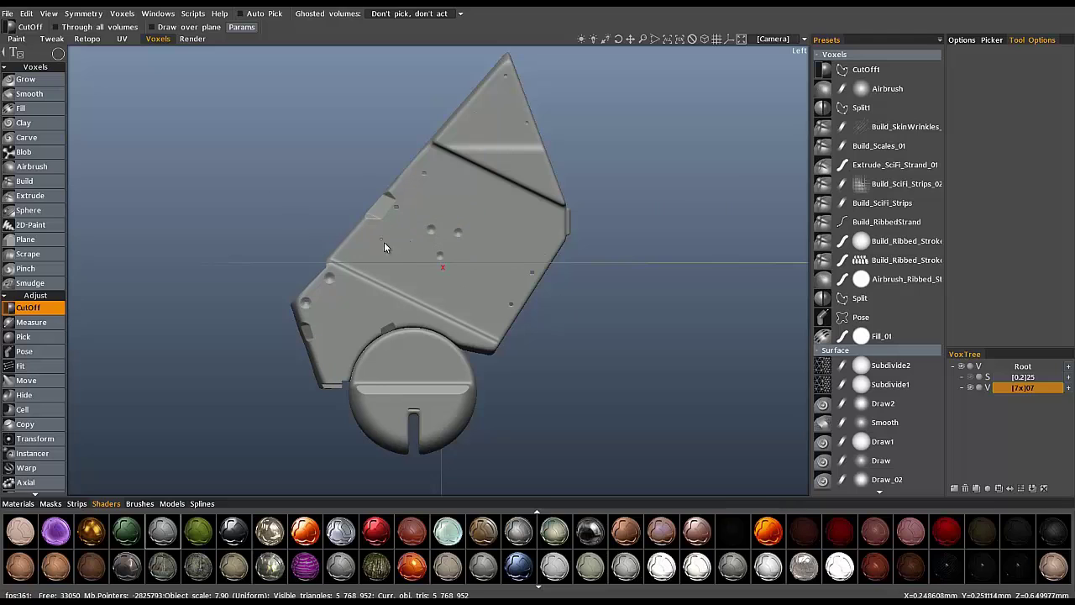
pyautogui.scroll(1, 441, 243)
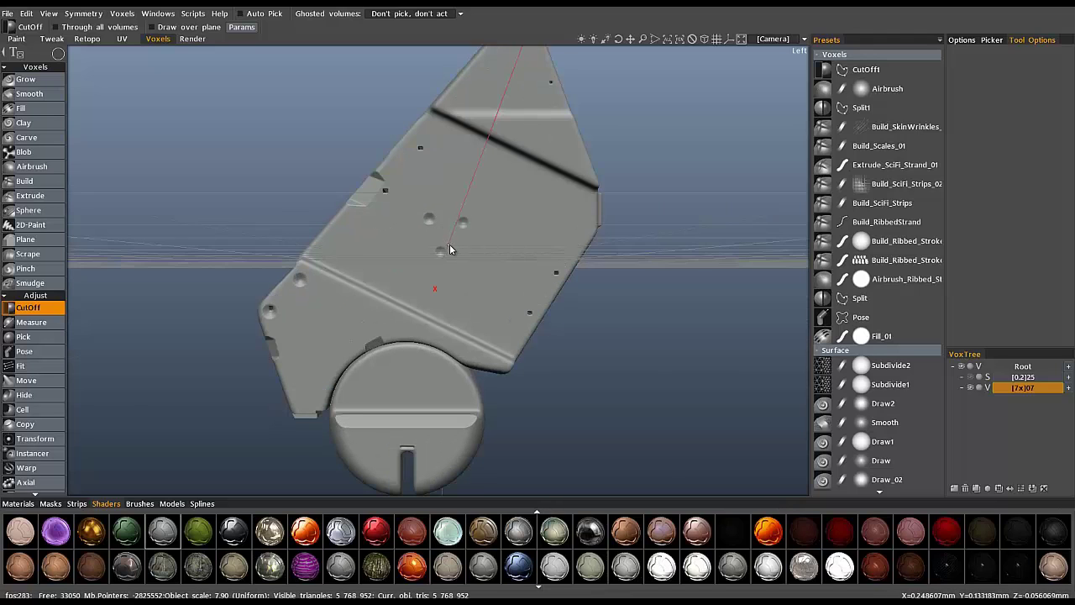
pyautogui.scroll(1, 420, 265)
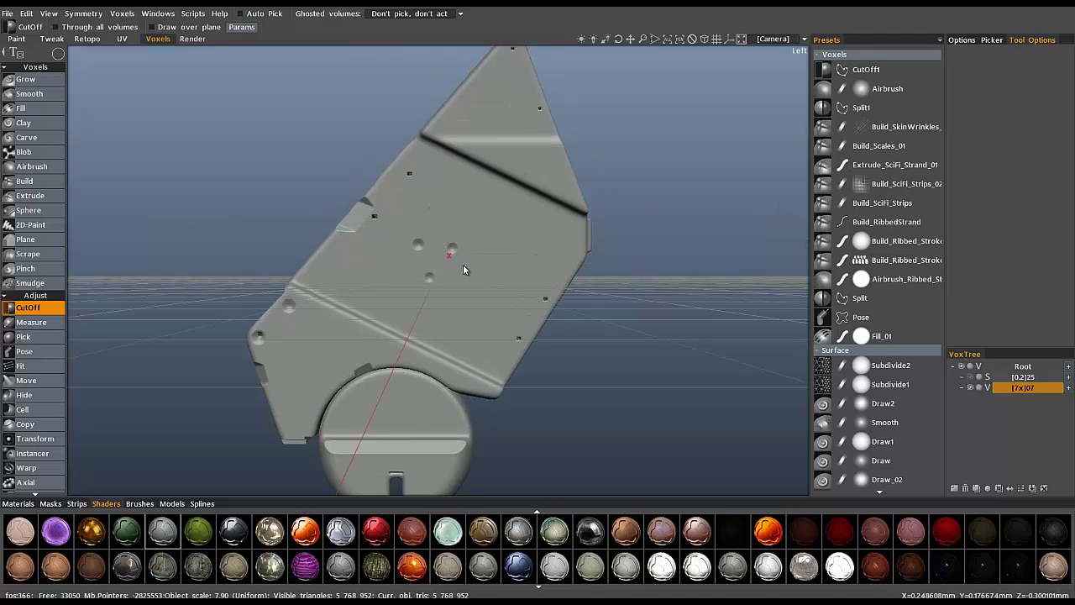
pyautogui.moveTo(462, 269); pyautogui.dragTo(423, 324, button='middle')
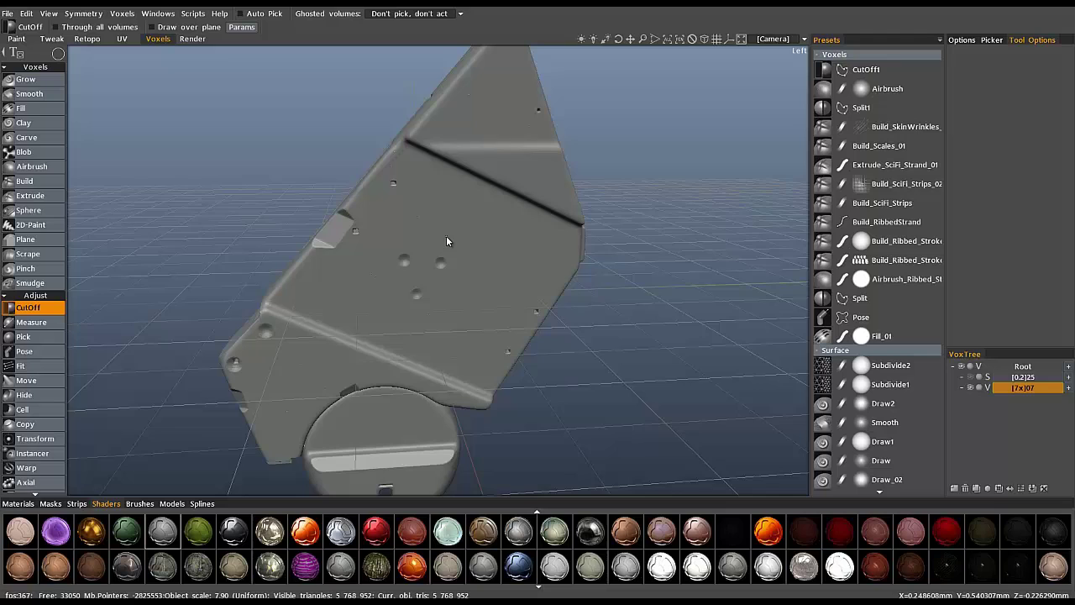
pyautogui.moveTo(446, 235); pyautogui.dragTo(488, 245, button='middle')
pyautogui.scroll(-2, 483, 303)
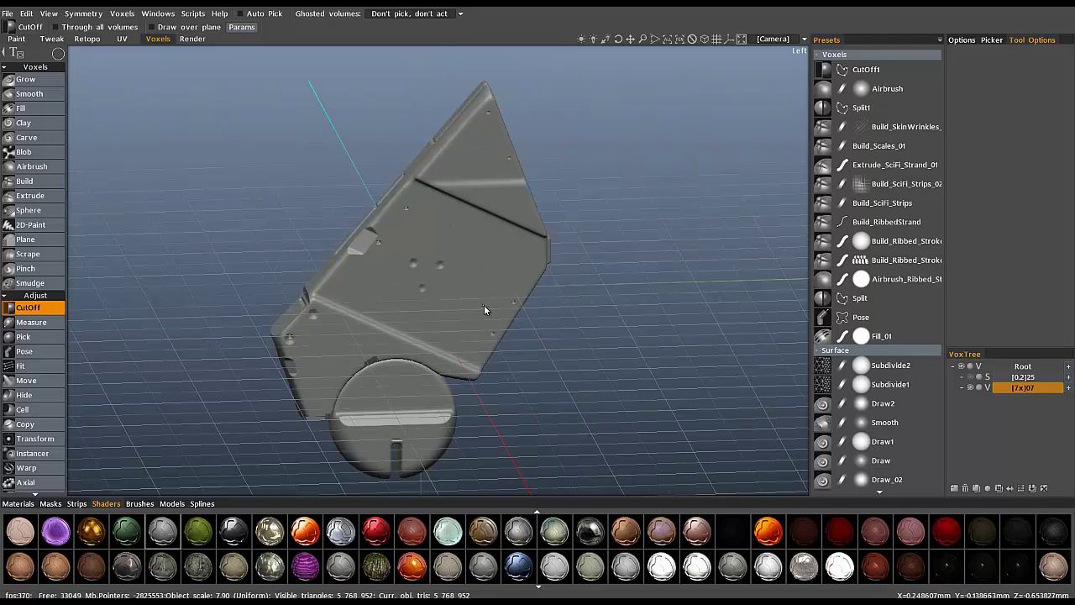
# Create a degraded copy of the 07 voxel layer, with the original layer hidden and a grey shader on the copy.
pyautogui.press('5')
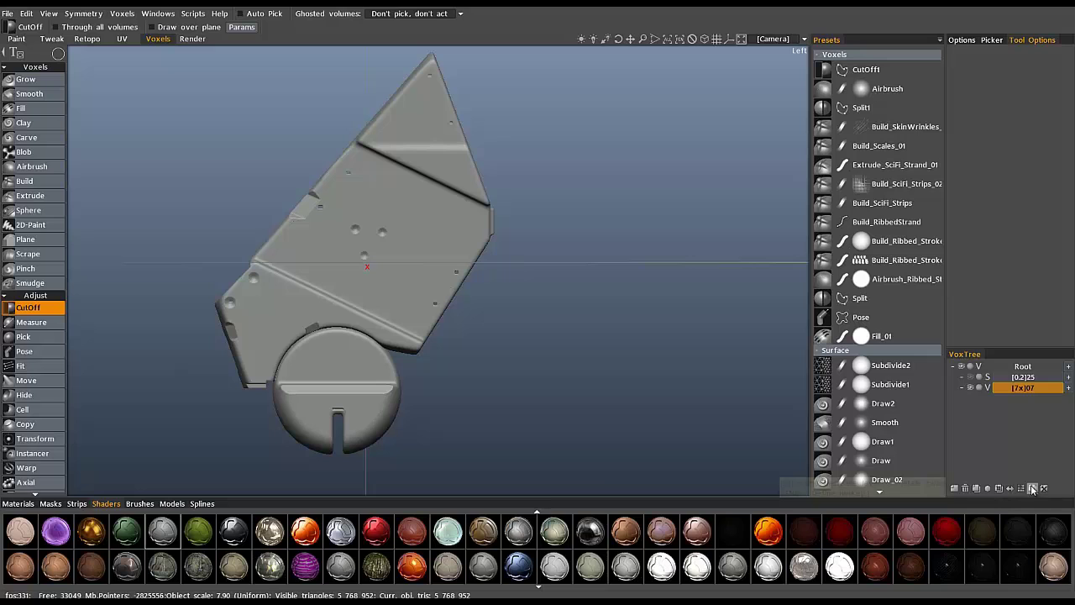
pyautogui.press('t')
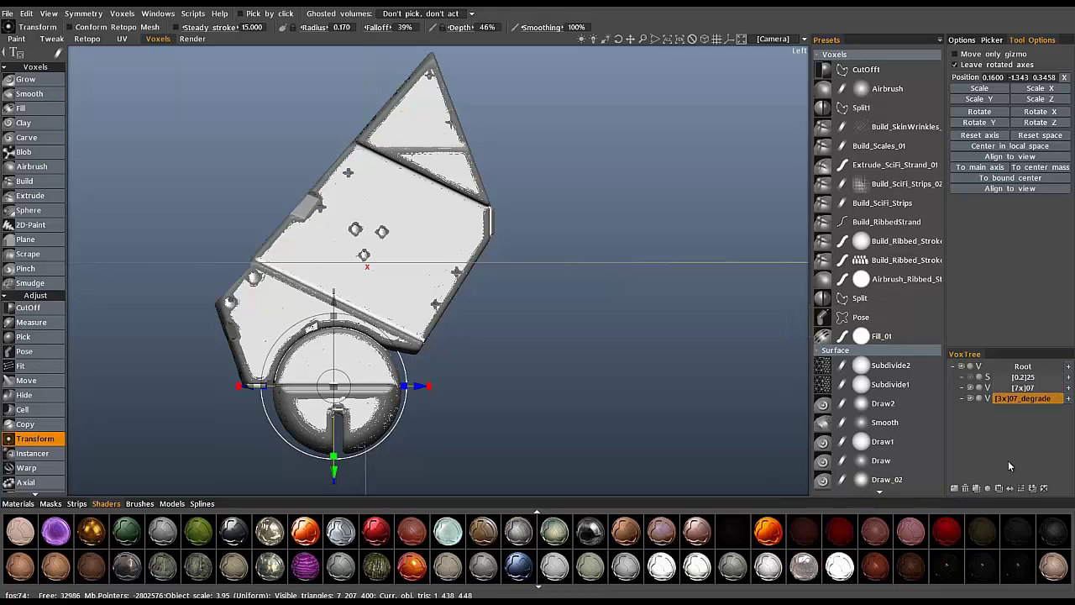
pyautogui.click(970, 388)
pyautogui.click(160, 534)
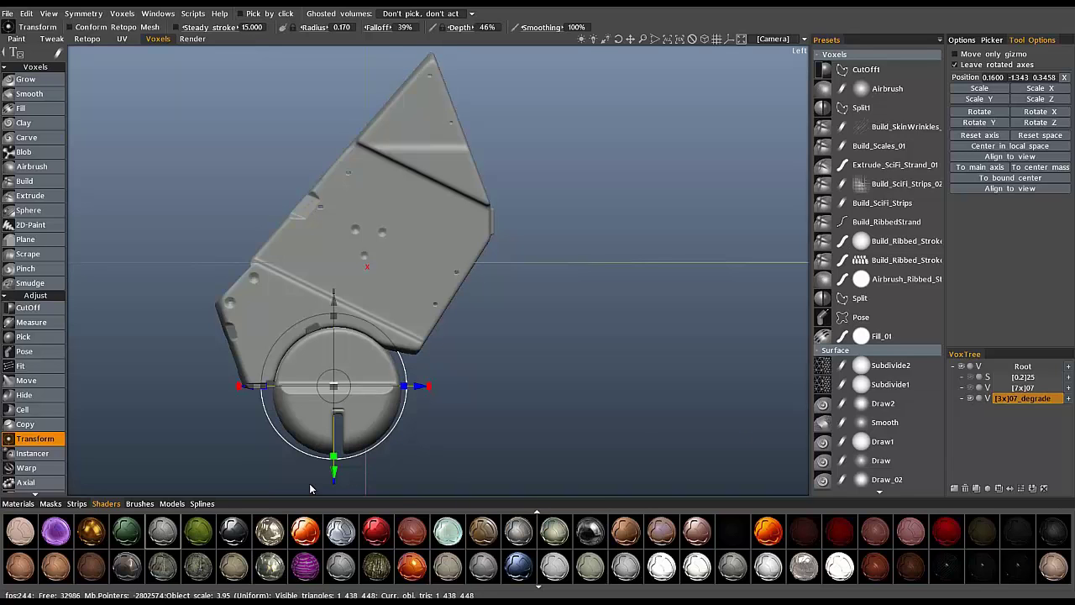
pyautogui.moveTo(590, 269); pyautogui.dragTo(717, 274, button='middle')
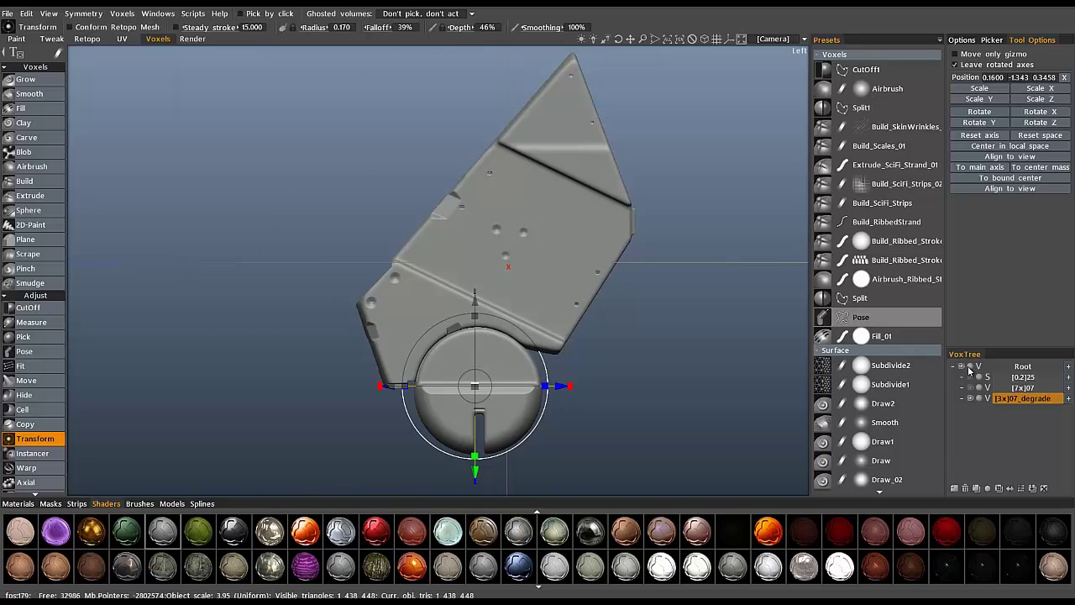
# Use CutOff with a circle about 1.2 mm across around the plate's three dimples to remove everything outside it.
pyautogui.click(27, 307)
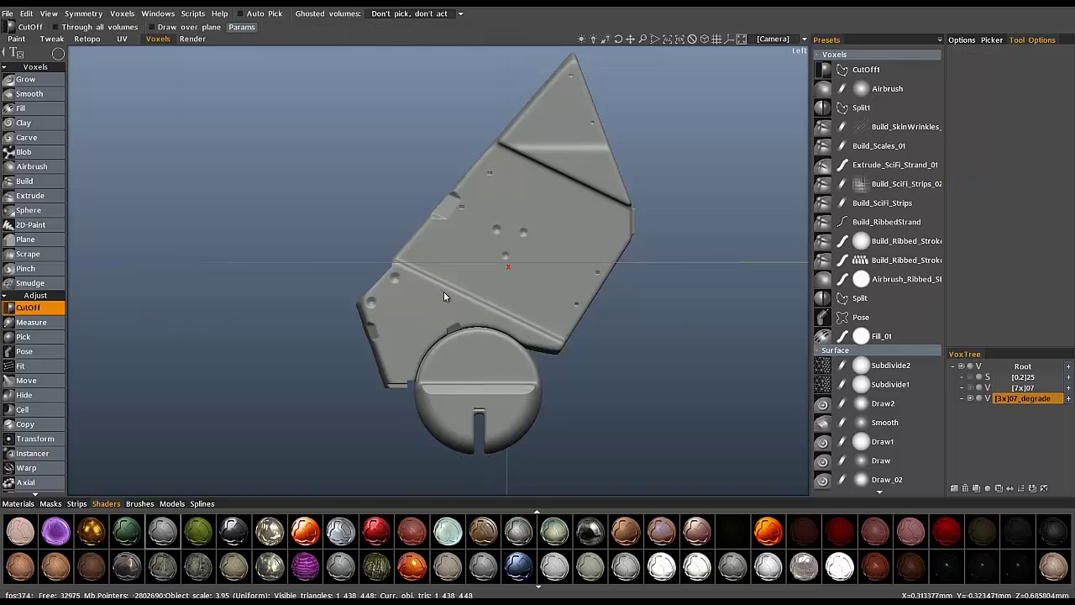
pyautogui.moveTo(61, 56)
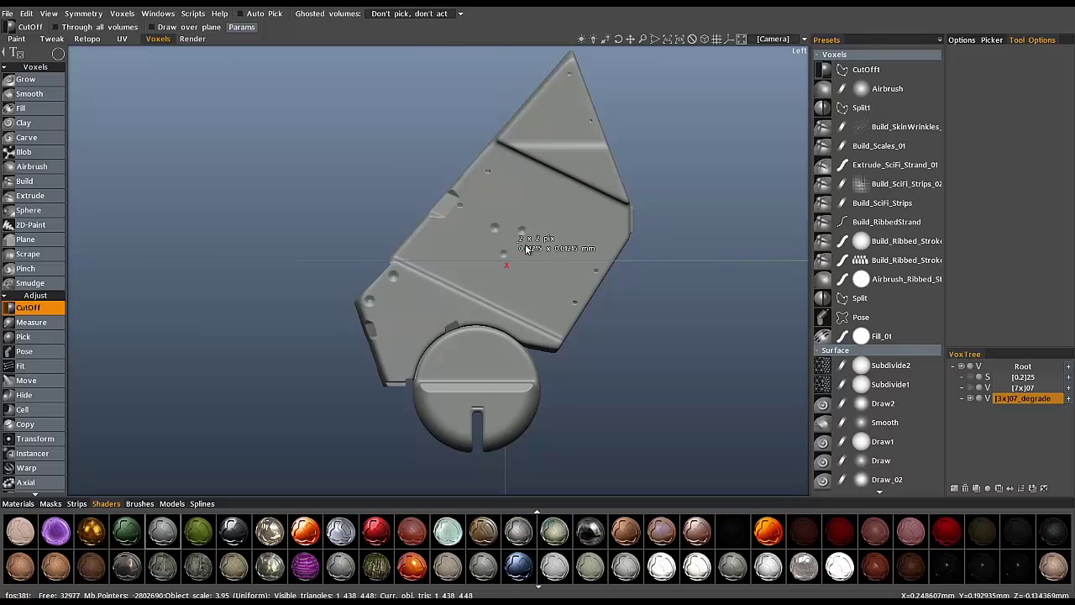
pyautogui.moveTo(574, 260); pyautogui.dragTo(573, 261)
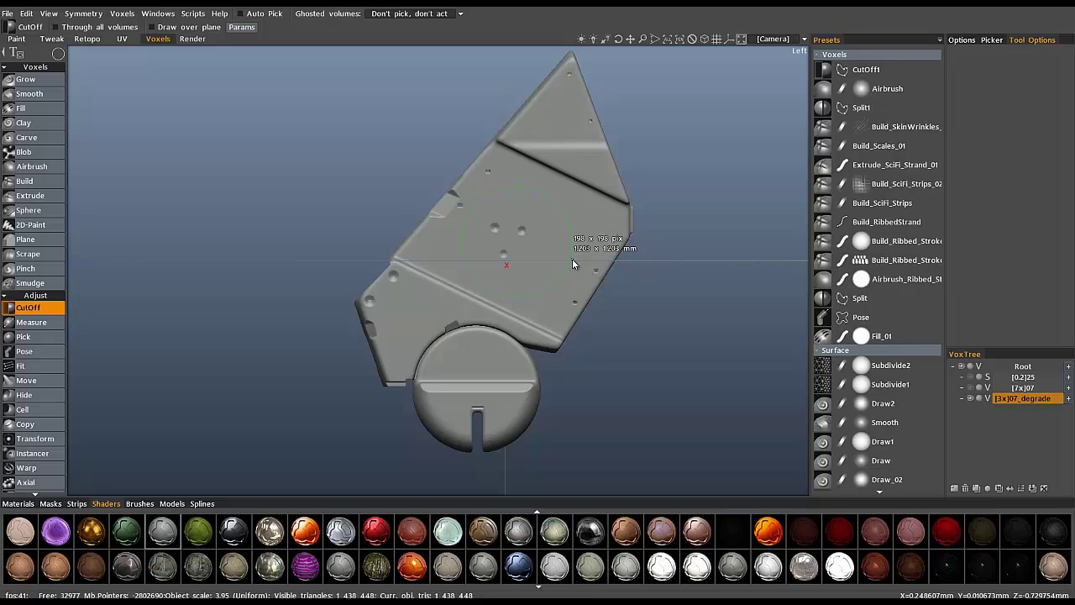
pyautogui.hotkey('ctrl', 'shift')
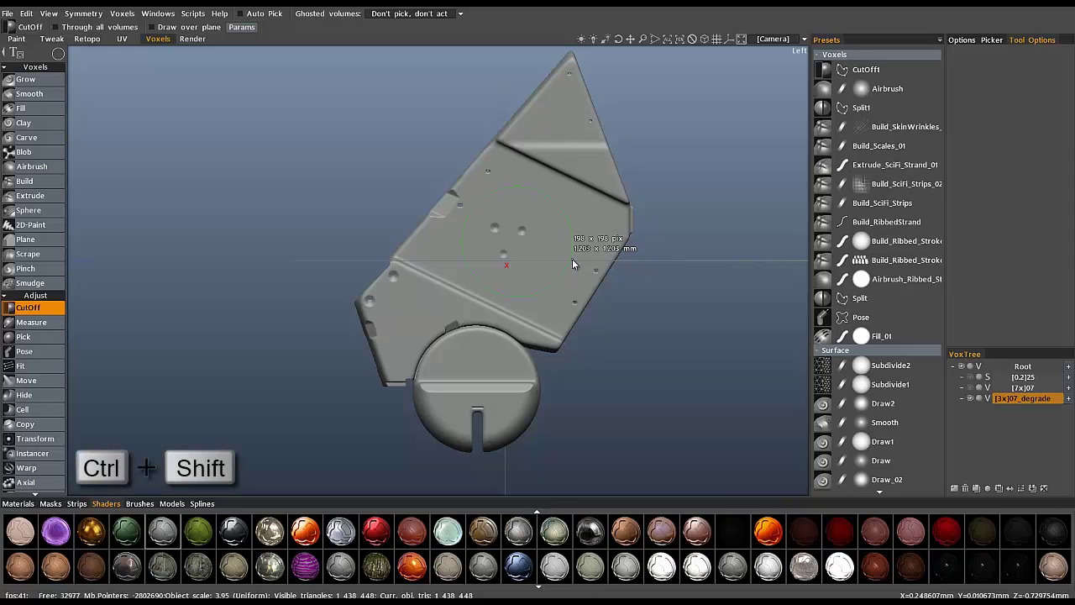
pyautogui.keyDown('ctrl'); pyautogui.keyDown('shift'); pyautogui.click(581, 263); pyautogui.keyUp('shift'); pyautogui.keyUp('ctrl')
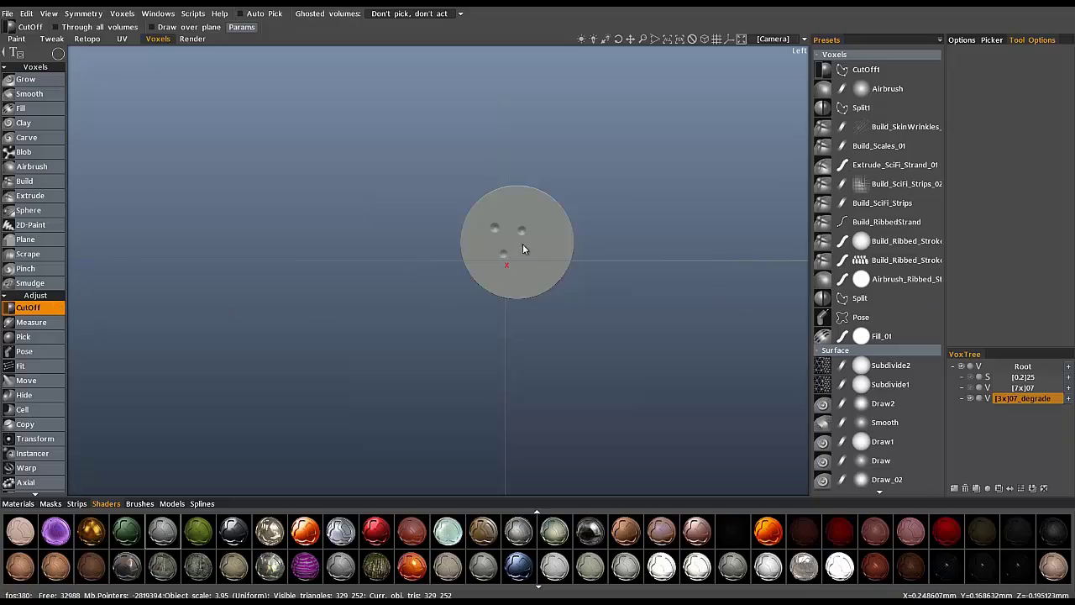
# With layer 07 shown, transform the disc from its centre of mass, moving it outward to X 0.1213 and scaling it down uniformly.
pyautogui.moveTo(583, 241); pyautogui.dragTo(509, 236, button='middle')
pyautogui.keyDown('alt'); pyautogui.moveTo(250, 131); pyautogui.dragTo(359, 222); pyautogui.keyUp('alt')
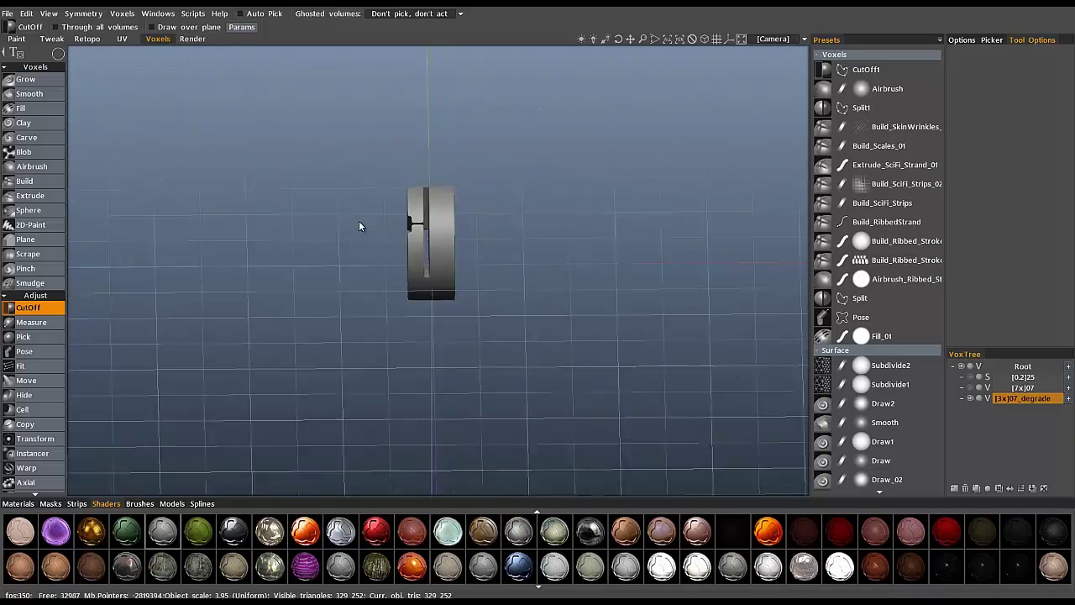
pyautogui.moveTo(358, 226); pyautogui.dragTo(81, 365, button='middle')
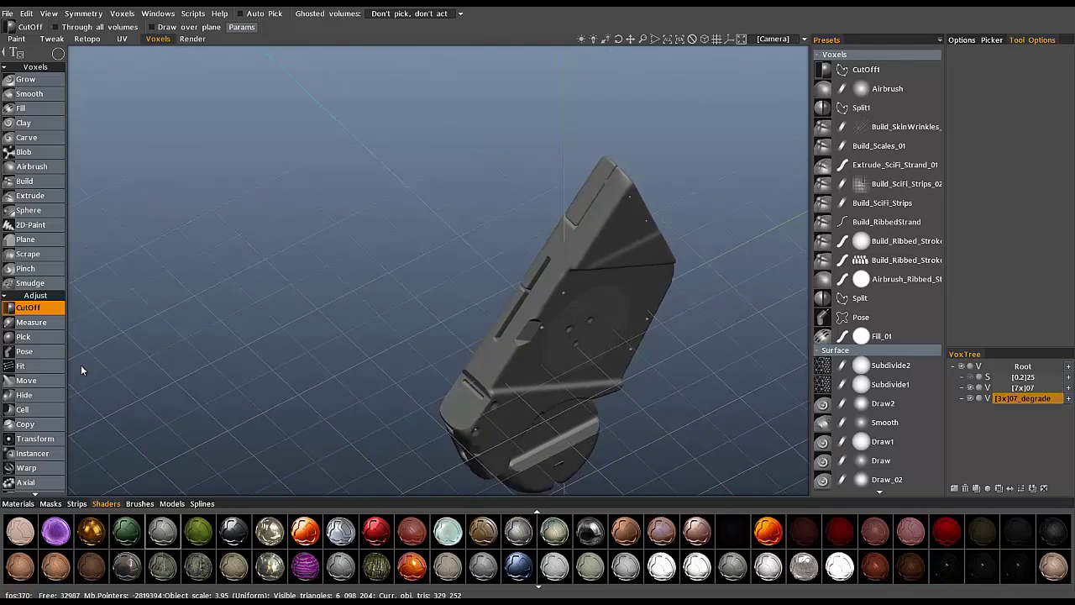
pyautogui.click(34, 439)
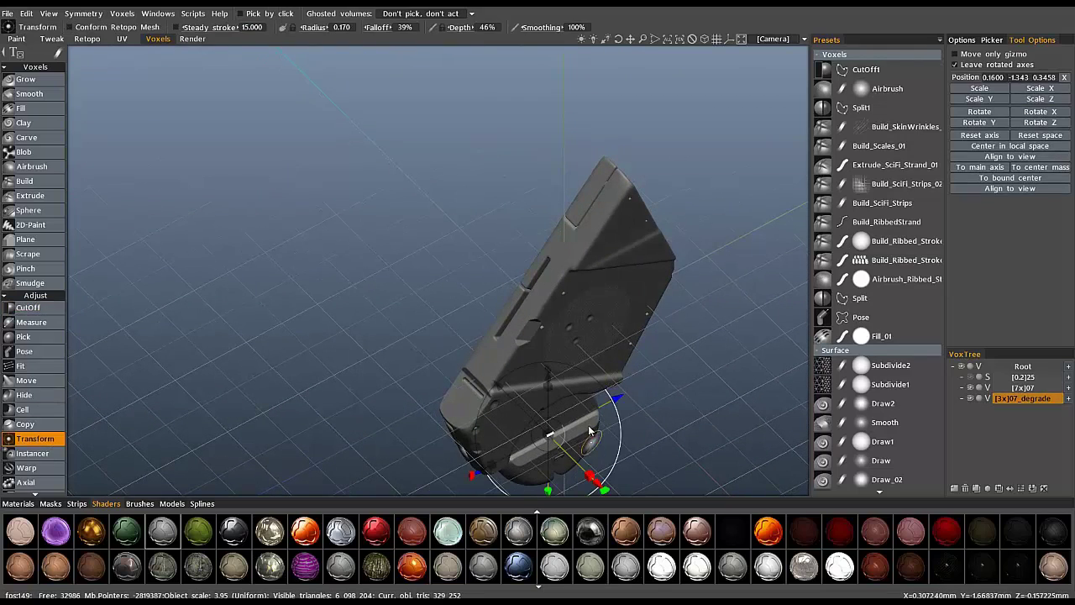
pyautogui.click(1040, 167)
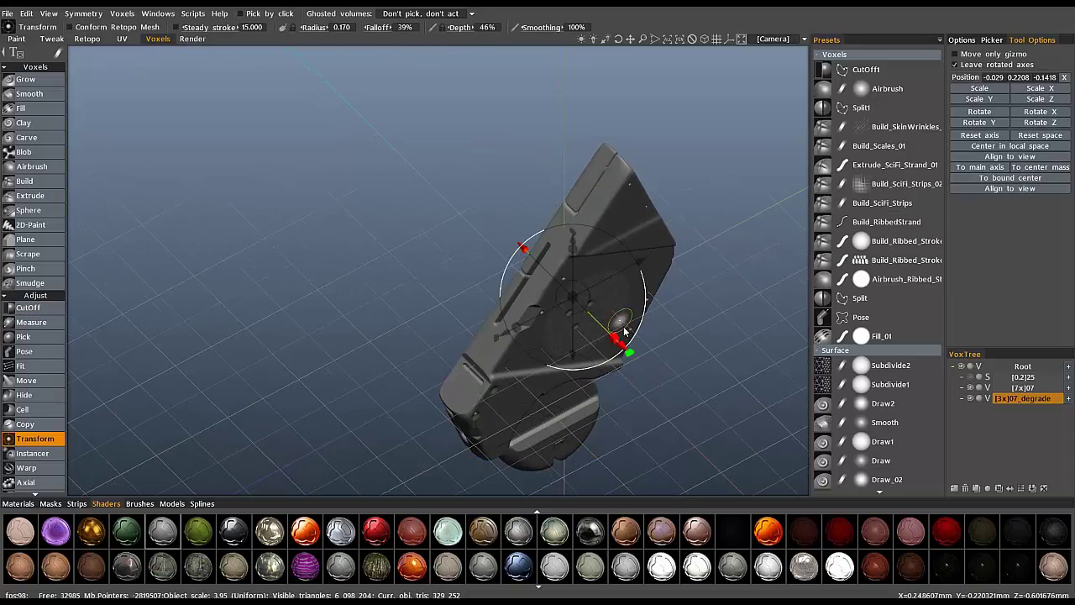
pyautogui.moveTo(623, 342)
pyautogui.mouseDown()
pyautogui.moveTo(634, 356)
pyautogui.moveTo(622, 342)
pyautogui.mouseUp()
pyautogui.keyDown('alt'); pyautogui.moveTo(622, 343); pyautogui.dragTo(992, 407); pyautogui.keyUp('alt')
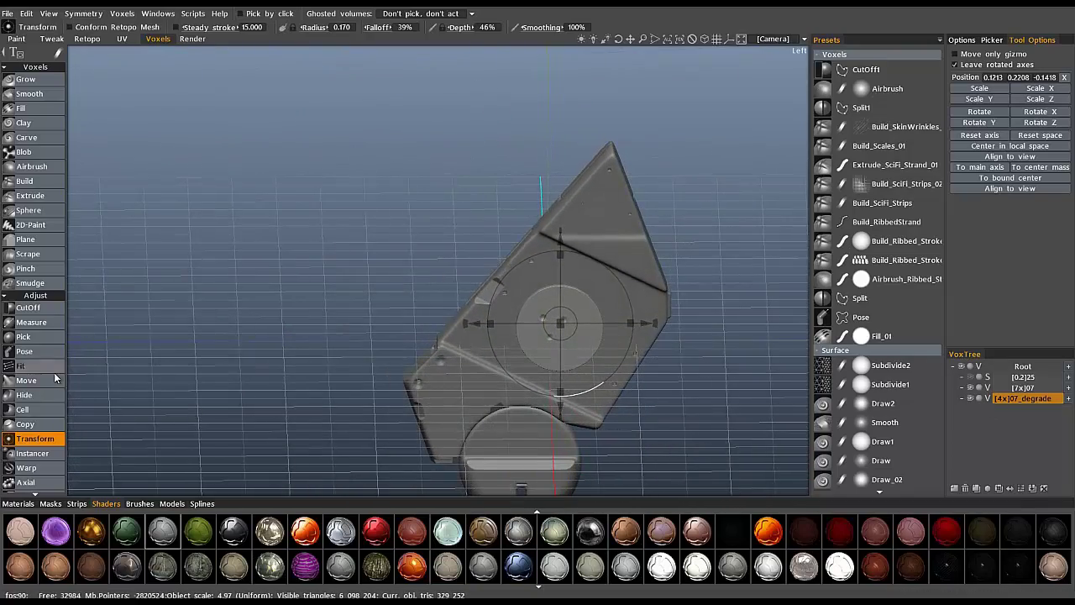
# Activate the Hide tool in an orthographic left view and hide layer 07 to isolate the disc.
pyautogui.click(25, 395)
pyautogui.keyDown('alt'); pyautogui.moveTo(330, 336); pyautogui.dragTo(569, 327); pyautogui.keyUp('alt')
pyautogui.press('KP_5')
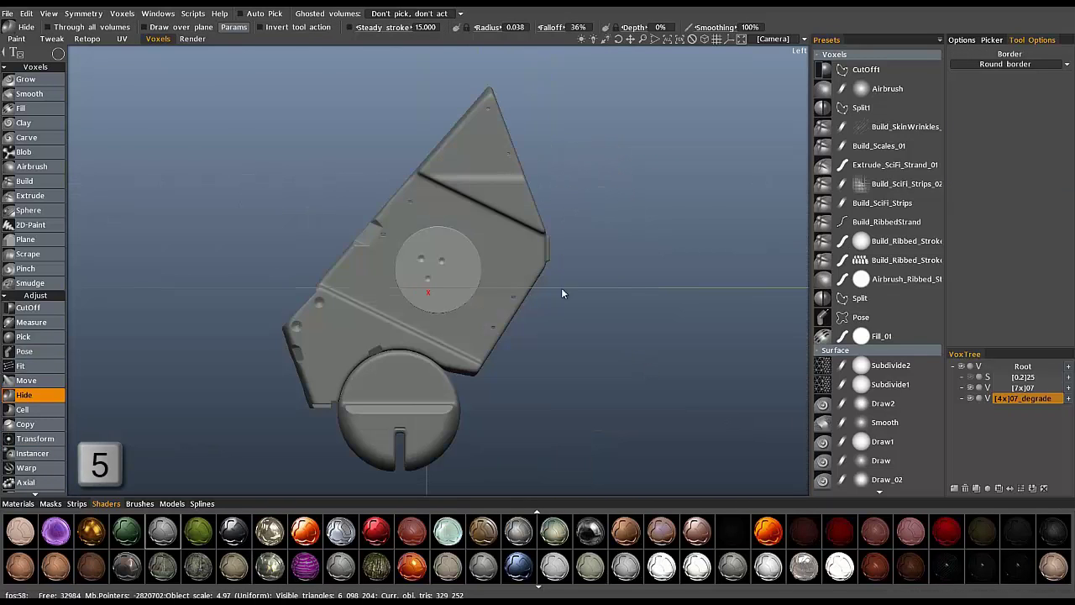
pyautogui.keyDown('alt'); pyautogui.moveTo(473, 284); pyautogui.dragTo(507, 296); pyautogui.keyUp('alt')
pyautogui.scroll(6, 507, 295)
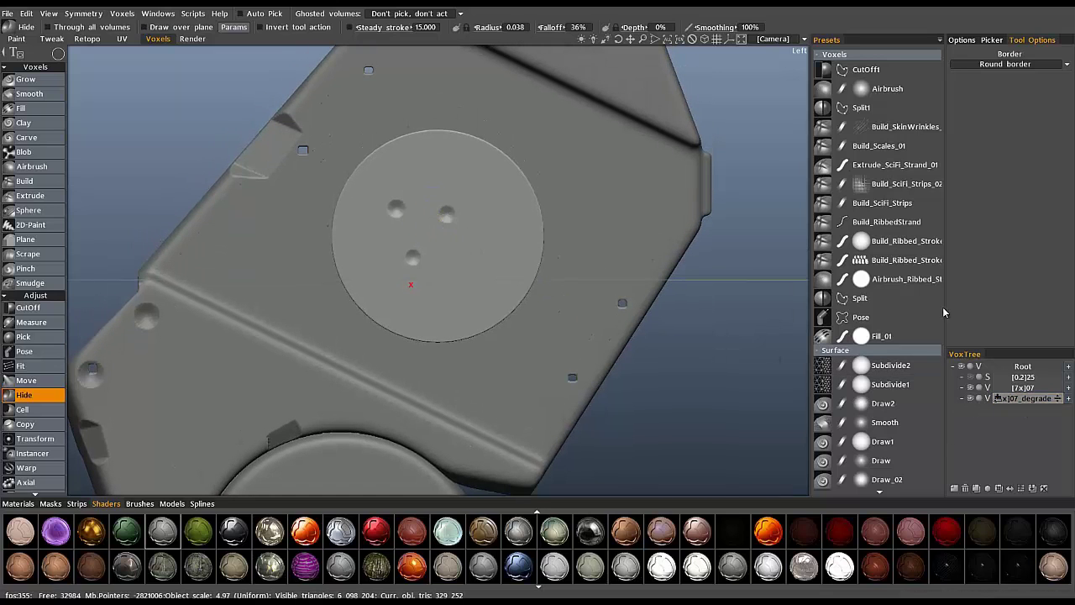
pyautogui.keyDown('alt'); pyautogui.moveTo(420, 234); pyautogui.dragTo(447, 243); pyautogui.keyUp('alt')
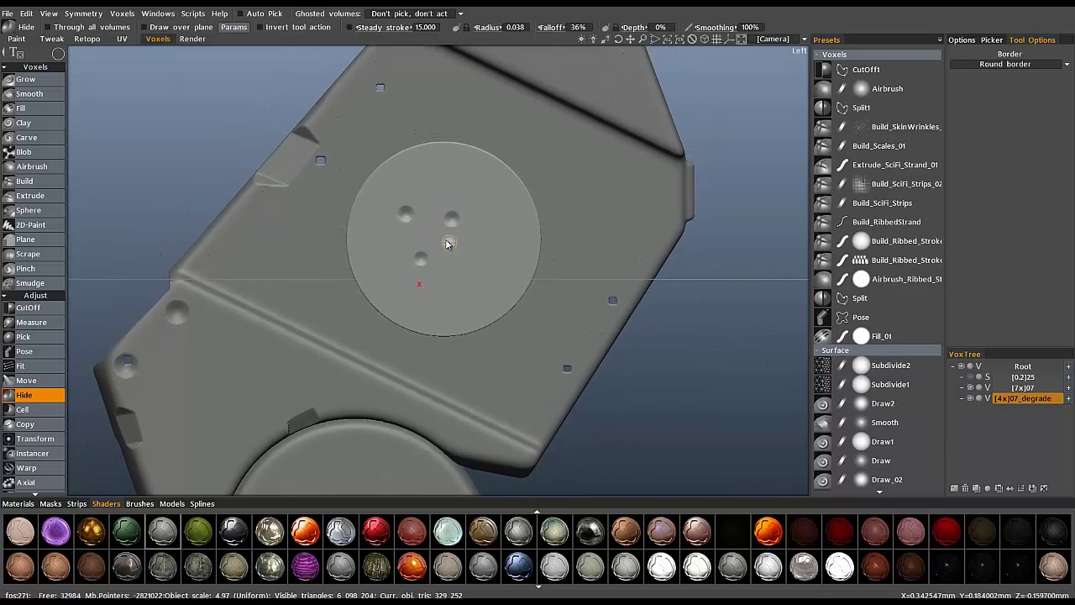
pyautogui.click(971, 388)
pyautogui.moveTo(252, 282); pyautogui.dragTo(352, 282, button='middle')
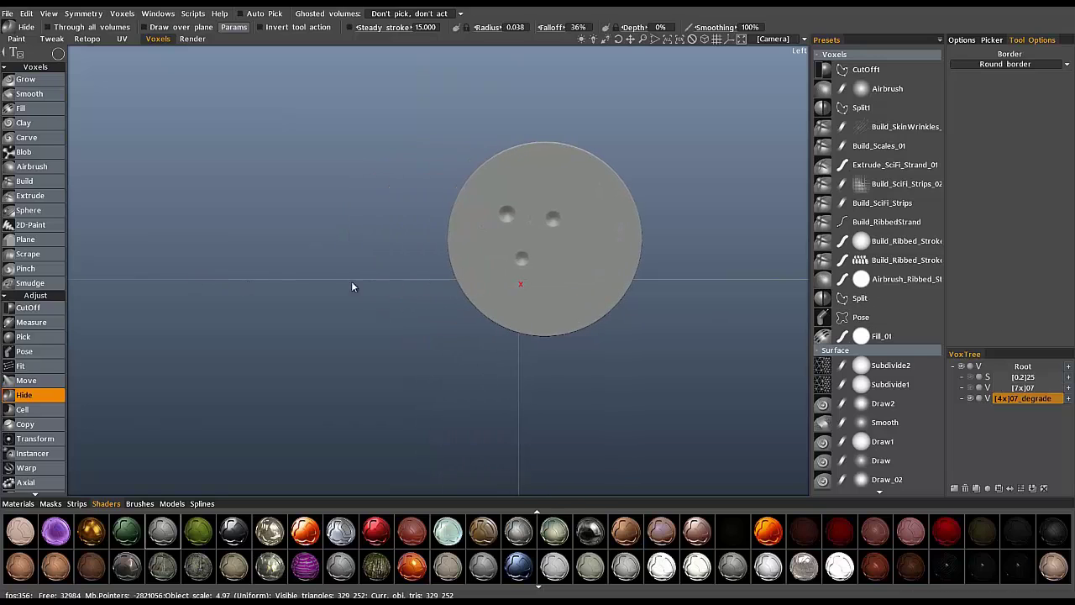
pyautogui.moveTo(535, 244); pyautogui.dragTo(519, 234, button='middle')
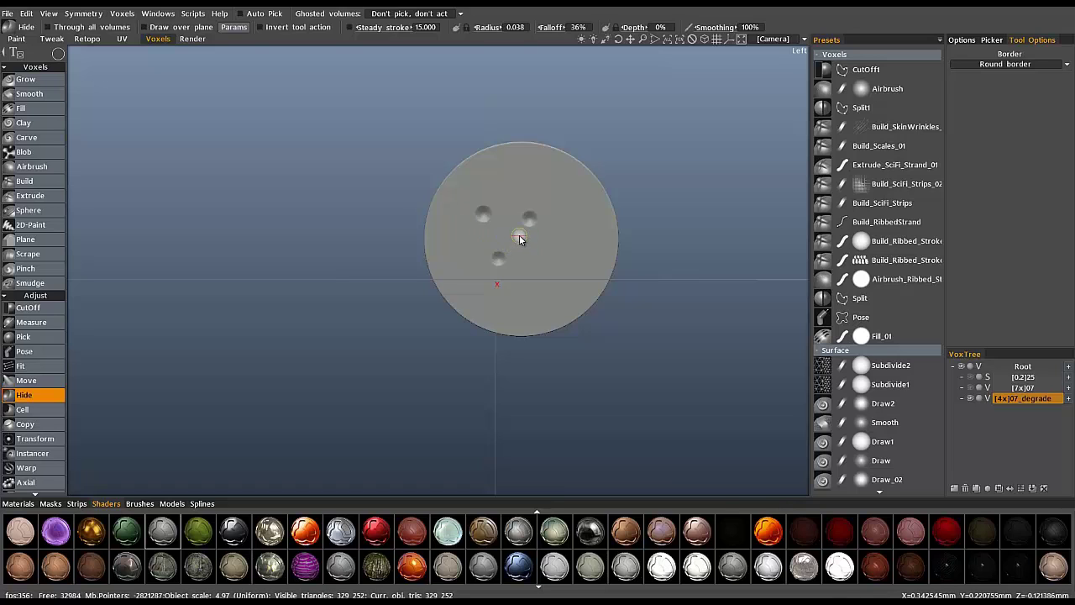
# Hide a circular area about 0.8 mm across, centred on the disc's face, to leave a raised rim.
pyautogui.moveTo(519, 240); pyautogui.dragTo(602, 265)
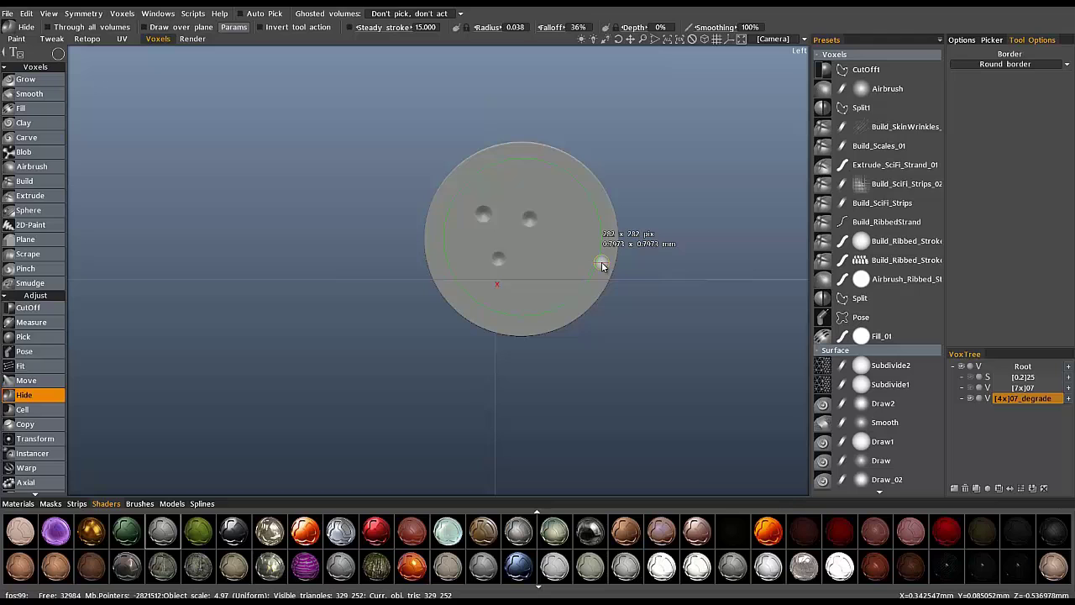
pyautogui.press('space')
pyautogui.moveTo(601, 265); pyautogui.dragTo(600, 262)
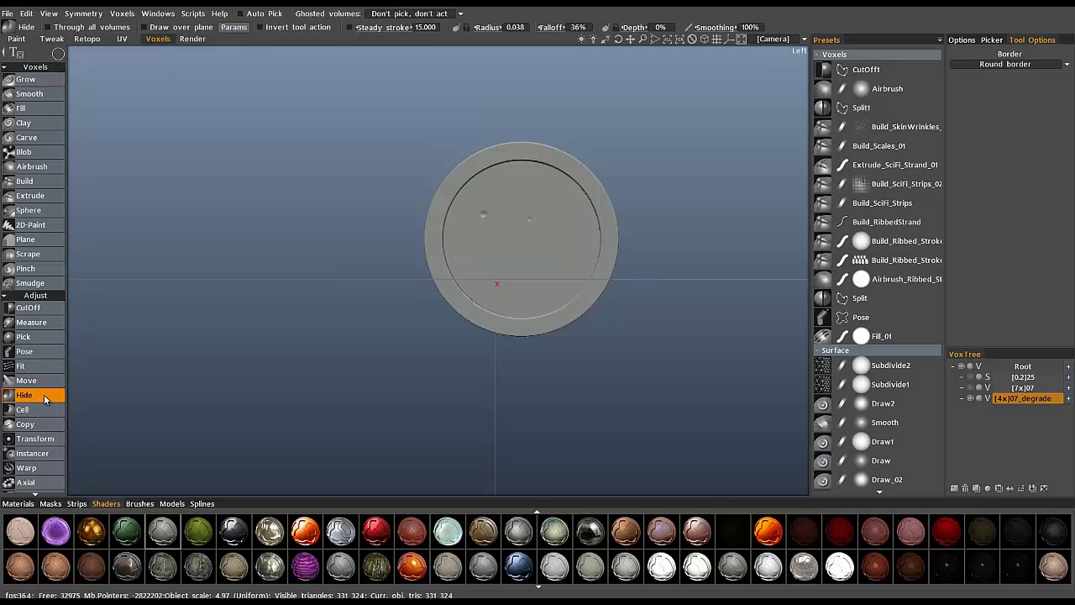
pyautogui.click(26, 14)
pyautogui.click(112, 167)
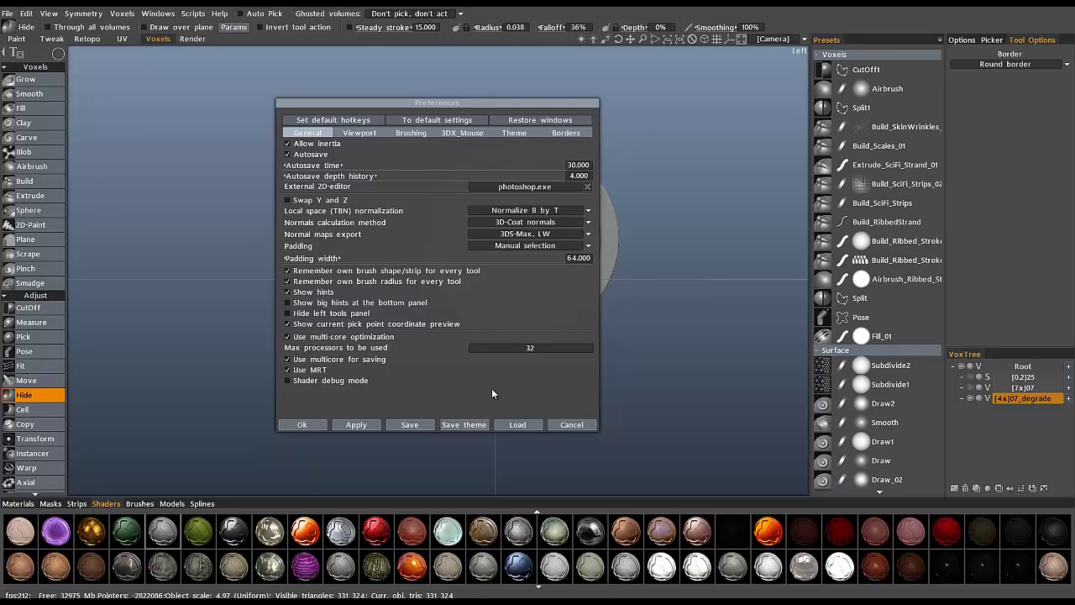
pyautogui.click(569, 426)
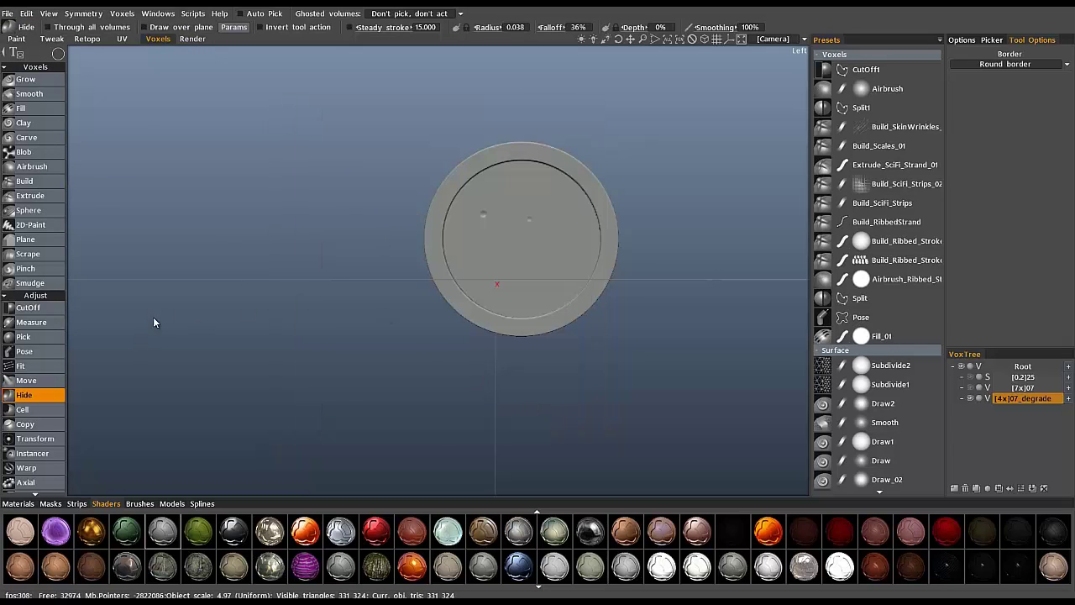
pyautogui.moveTo(72, 57)
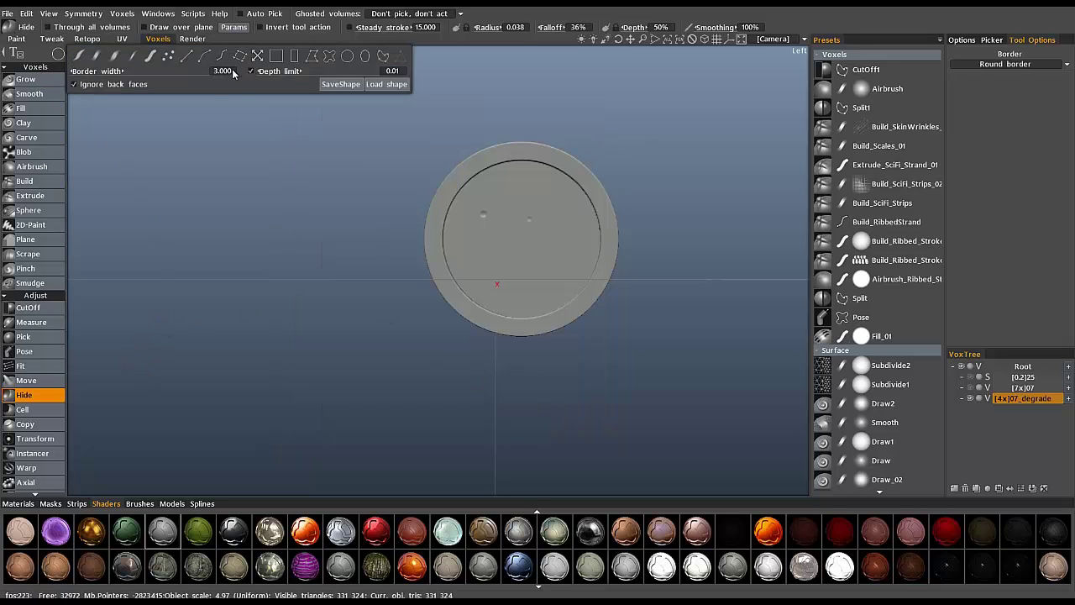
pyautogui.hotkey('ctrl', 'z')
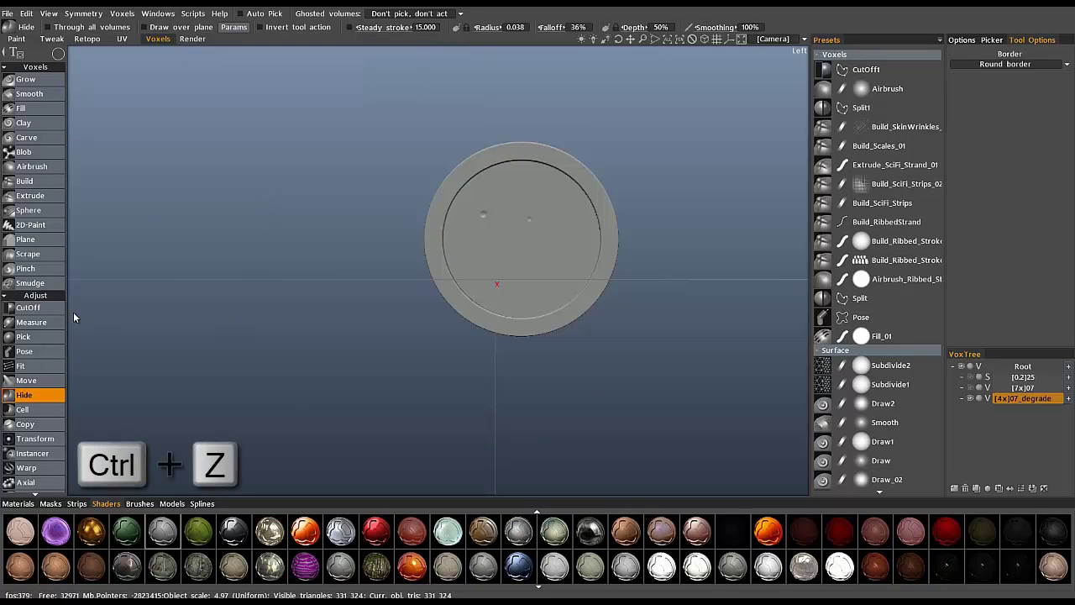
# Hide a wide concentric circle through the disc, leaving a thin outer ring, and restore a smaller concentric circle as a central hub.
pyautogui.moveTo(520, 238); pyautogui.dragTo(593, 278)
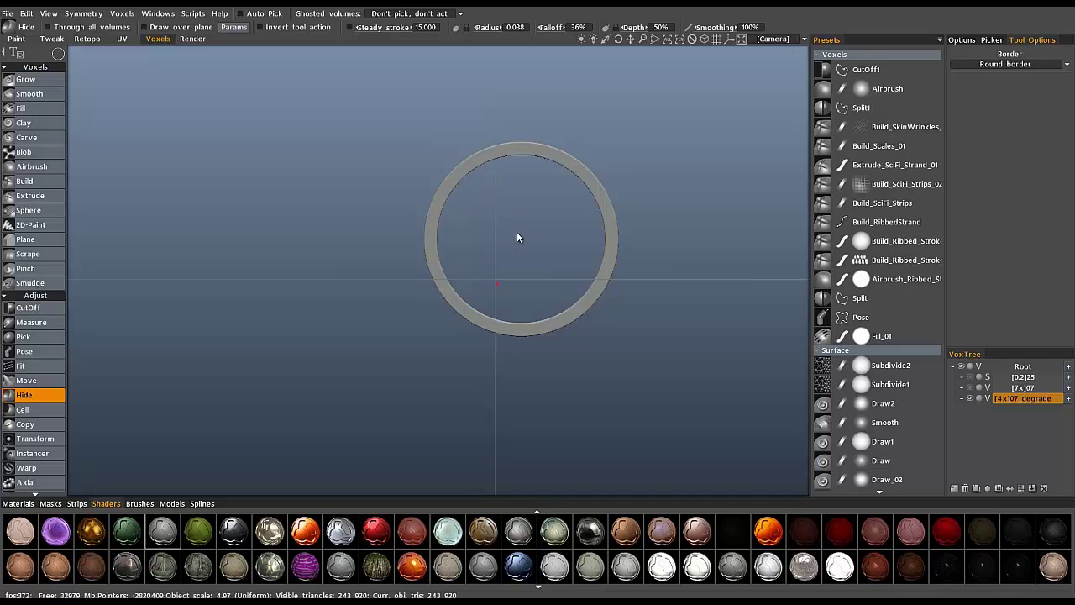
pyautogui.moveTo(516, 233); pyautogui.dragTo(577, 256)
pyautogui.press('space')
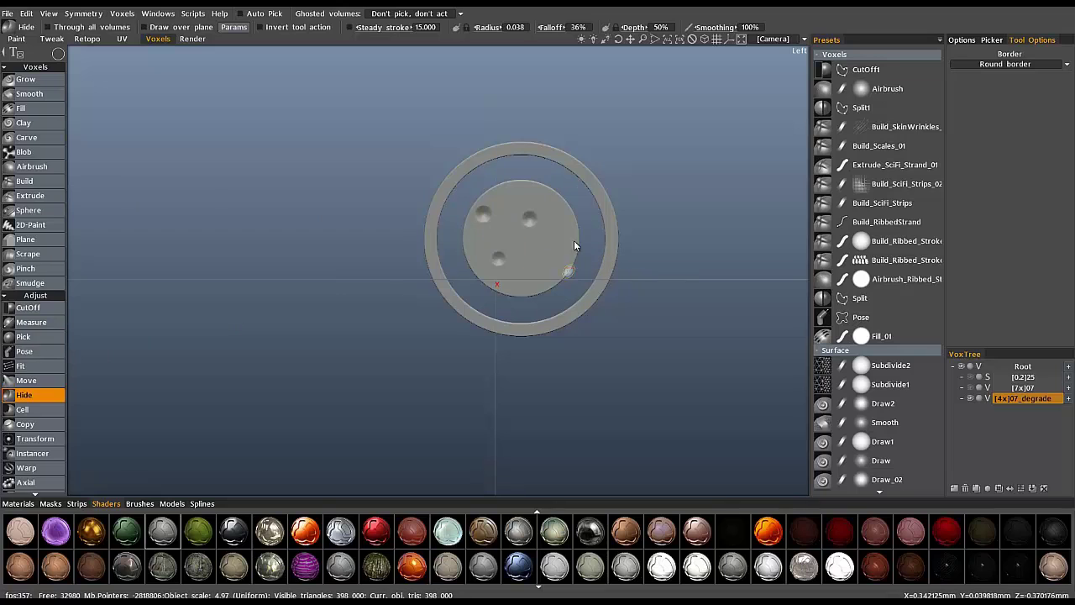
# With the circle shape, hide a concentric area on the central hub's face to recess it inside a raised rim.
pyautogui.moveTo(120, 60)
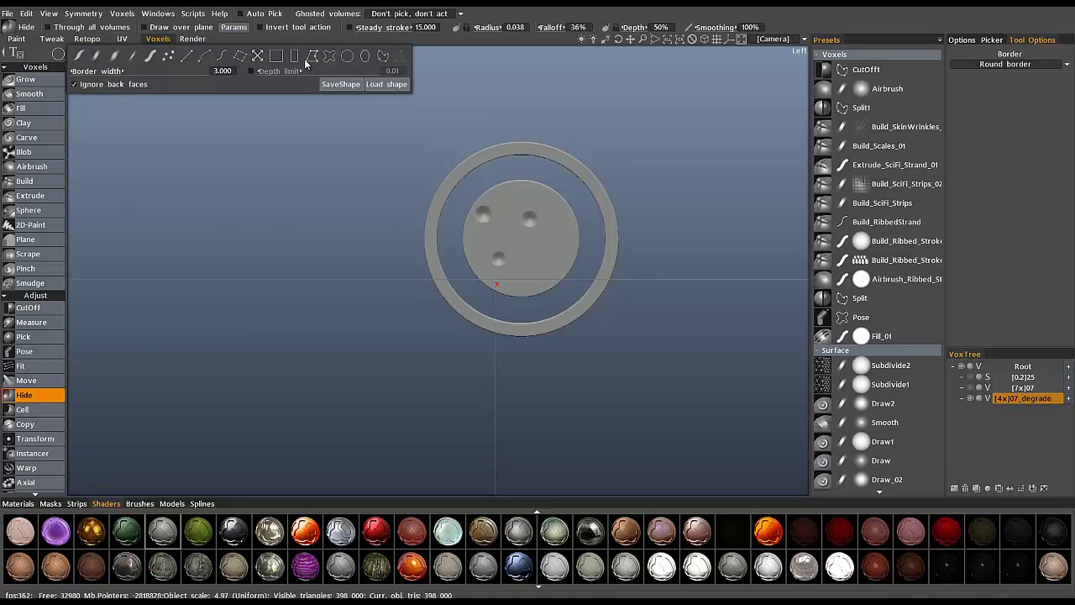
pyautogui.click(310, 58)
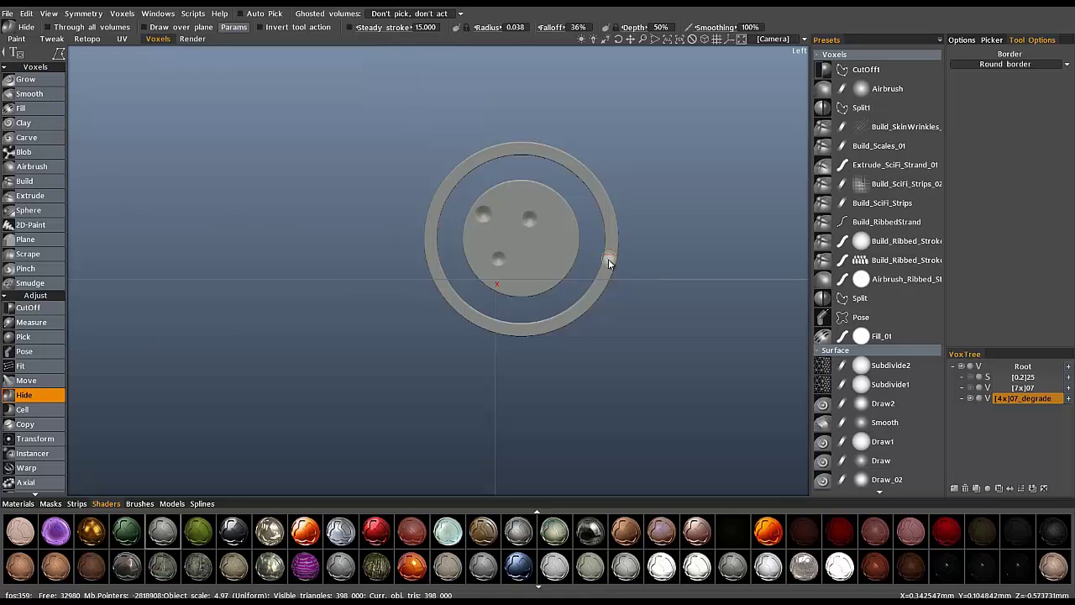
pyautogui.moveTo(60, 54)
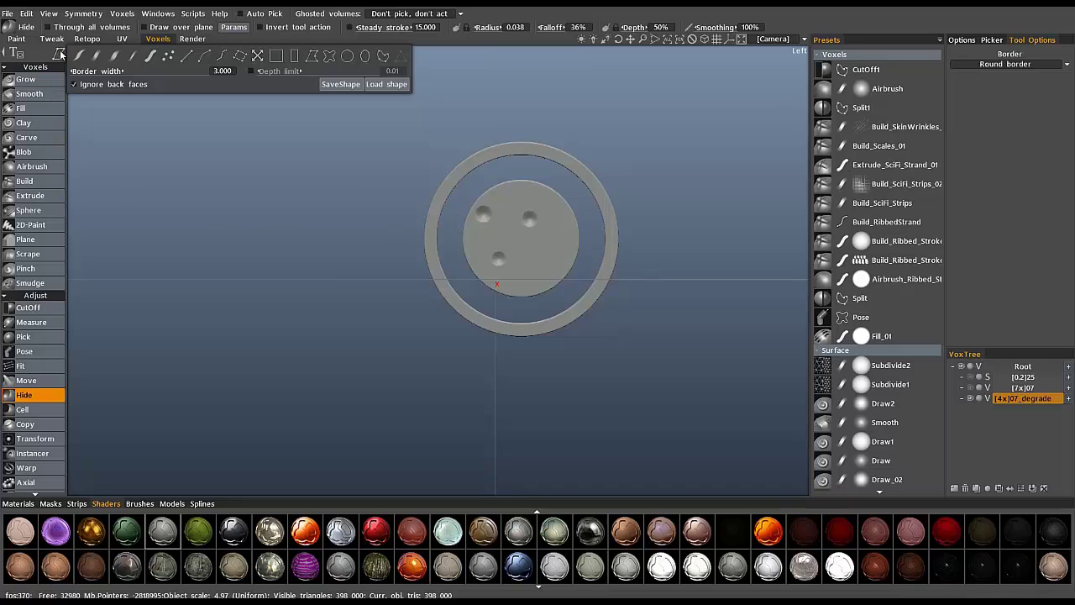
pyautogui.click(345, 57)
pyautogui.moveTo(62, 54)
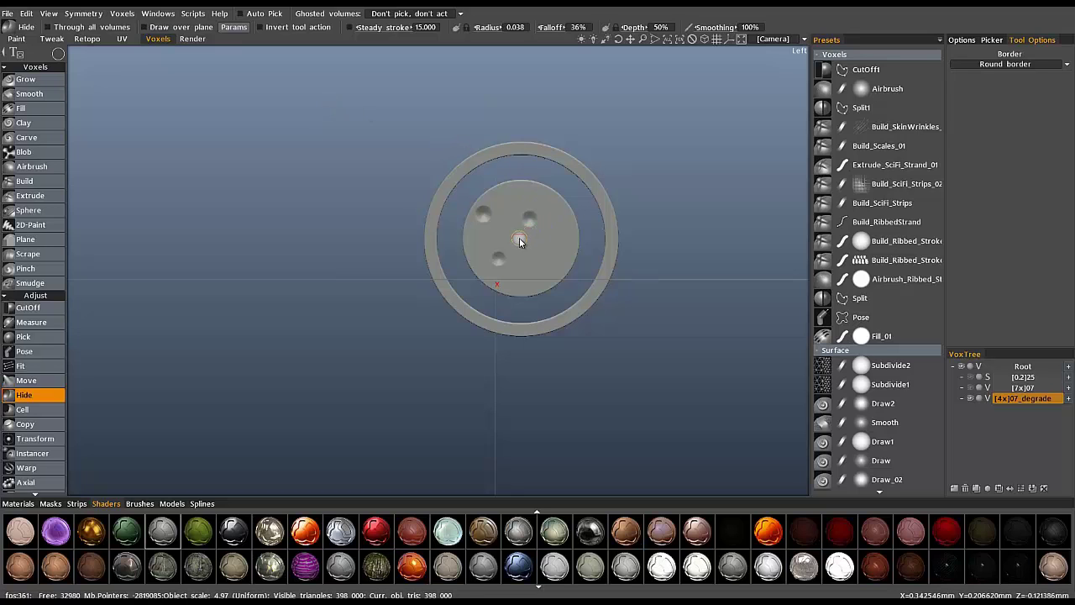
pyautogui.moveTo(519, 241); pyautogui.dragTo(570, 256)
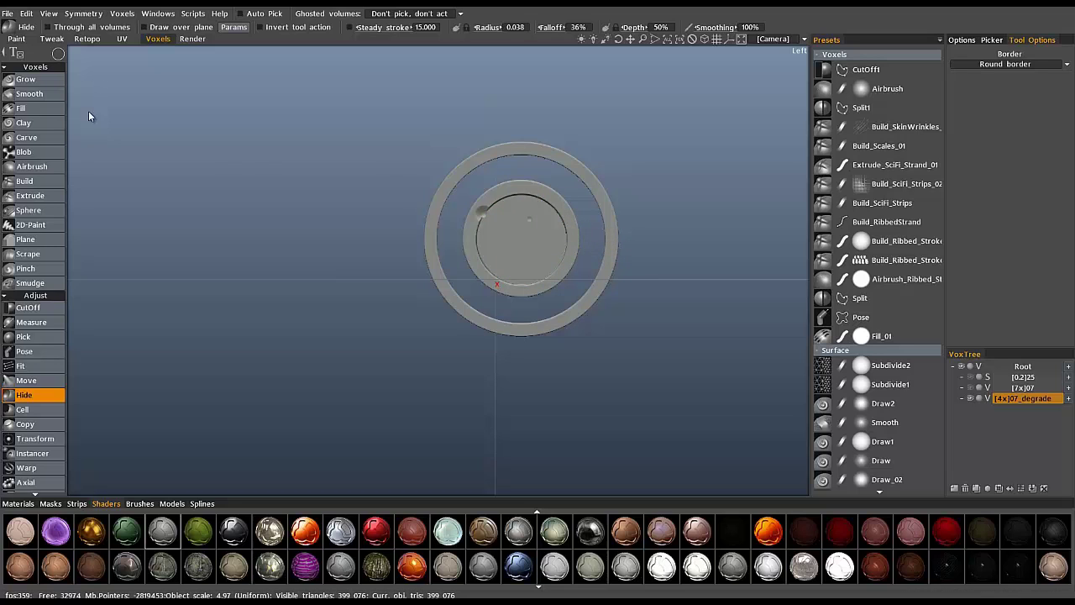
# With a four-sided shape and no depth limit, restore a diagonal bar across the hub that connects opposite sides of the outer ring.
pyautogui.moveTo(60, 57)
pyautogui.click(312, 59)
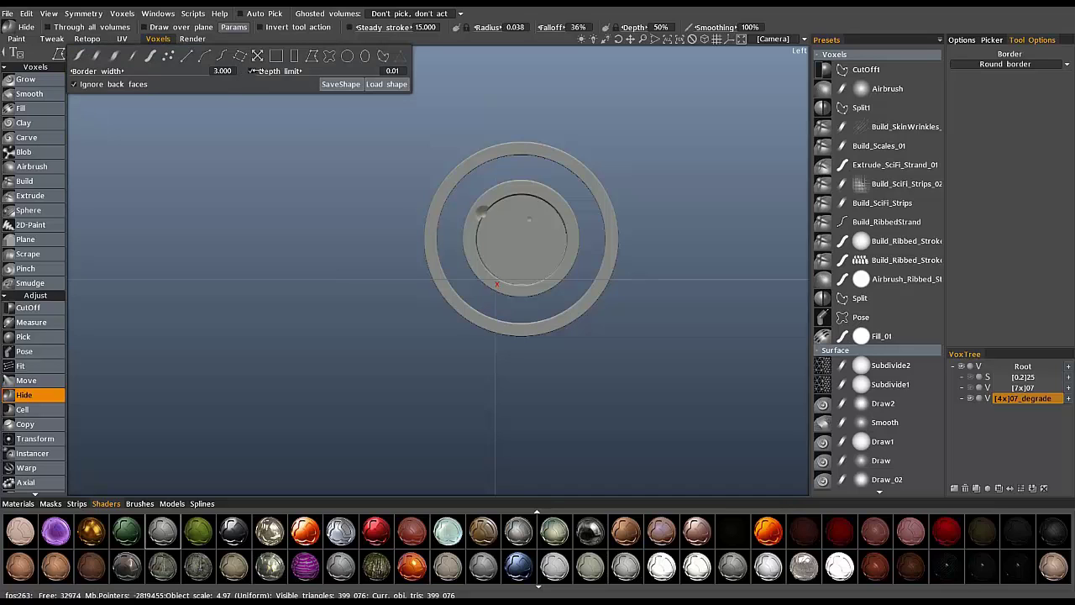
pyautogui.click(252, 72)
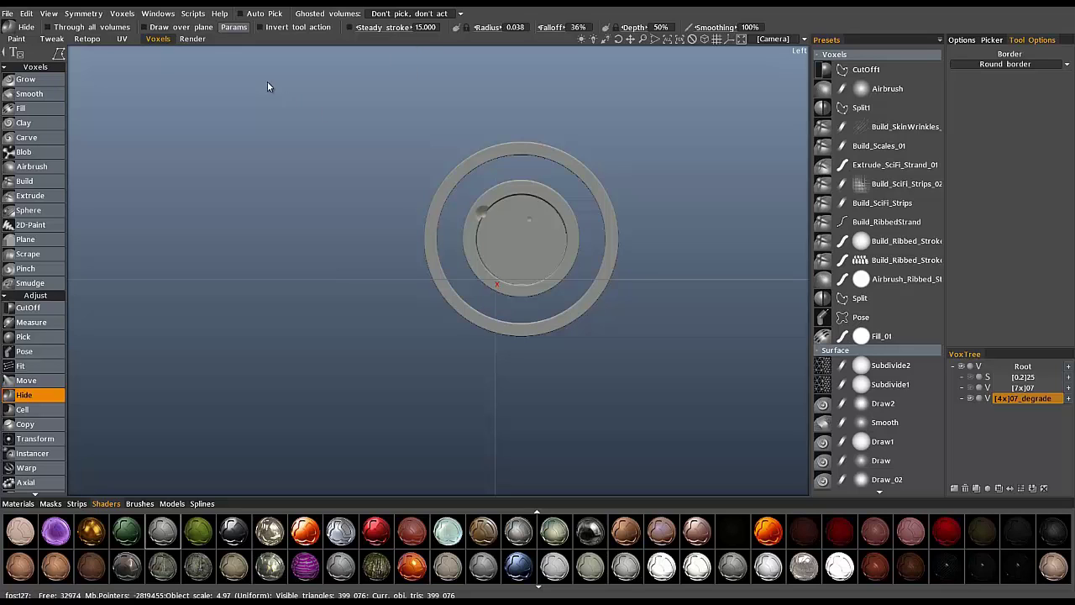
pyautogui.click(610, 262)
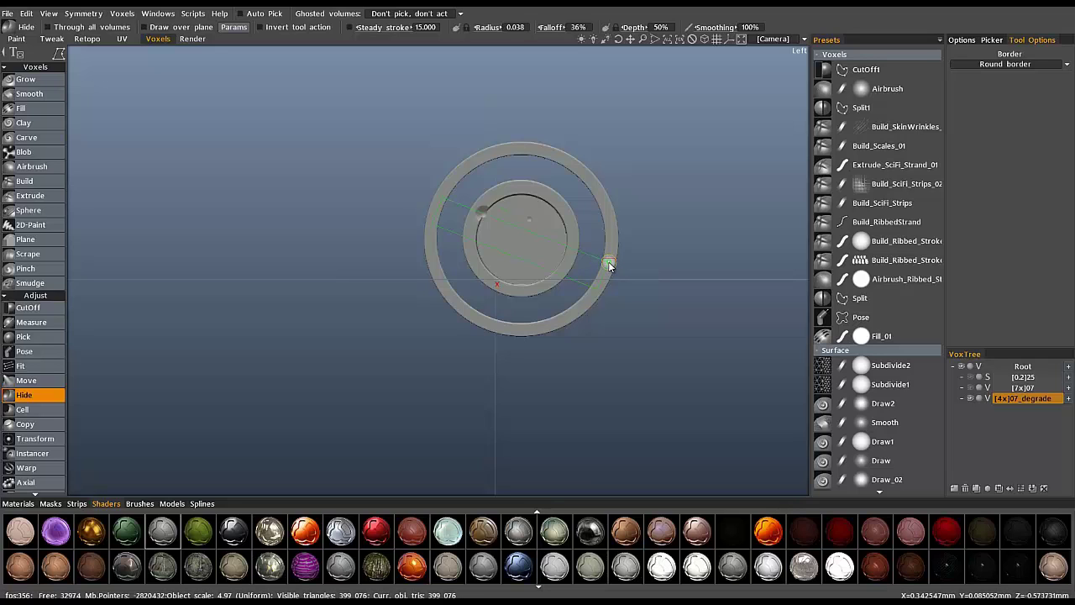
pyautogui.press('ctrl')
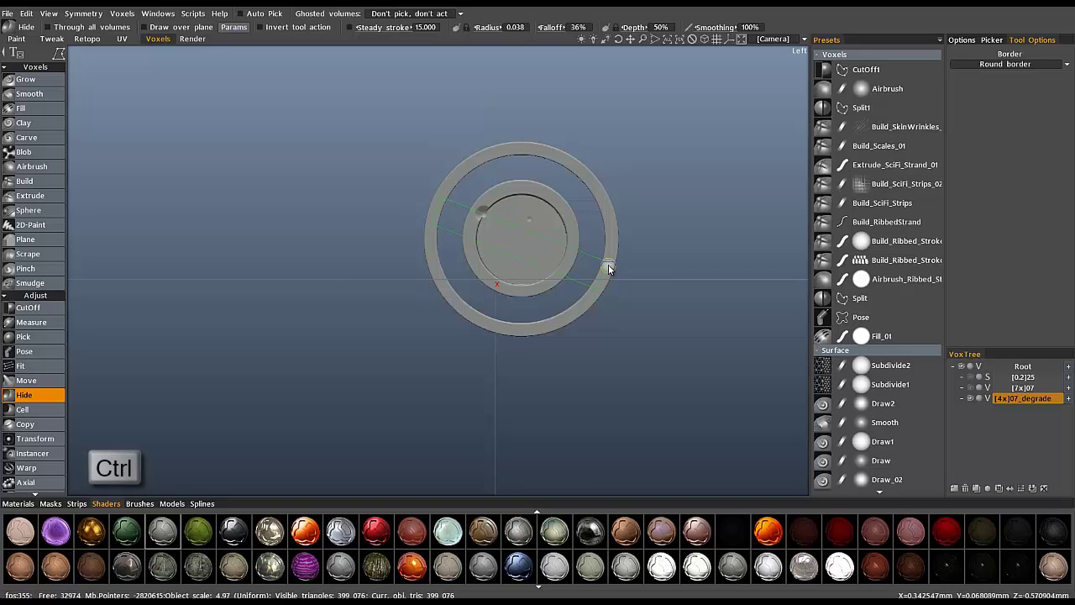
pyautogui.keyDown('ctrl'); pyautogui.click(609, 262); pyautogui.keyUp('ctrl')
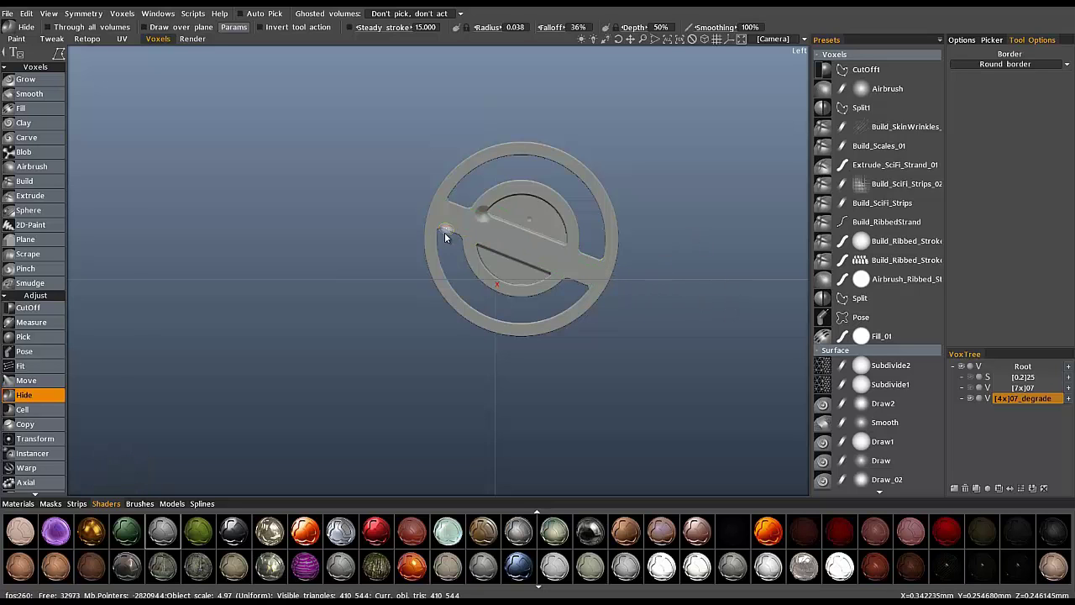
# With the circle shape, hide four small round holes in the hub's recess, two above the diagonal bar and two below.
pyautogui.moveTo(581, 305); pyautogui.dragTo(582, 284, button='right')
pyautogui.moveTo(430, 176); pyautogui.dragTo(538, 216, button='right')
pyautogui.moveTo(68, 55)
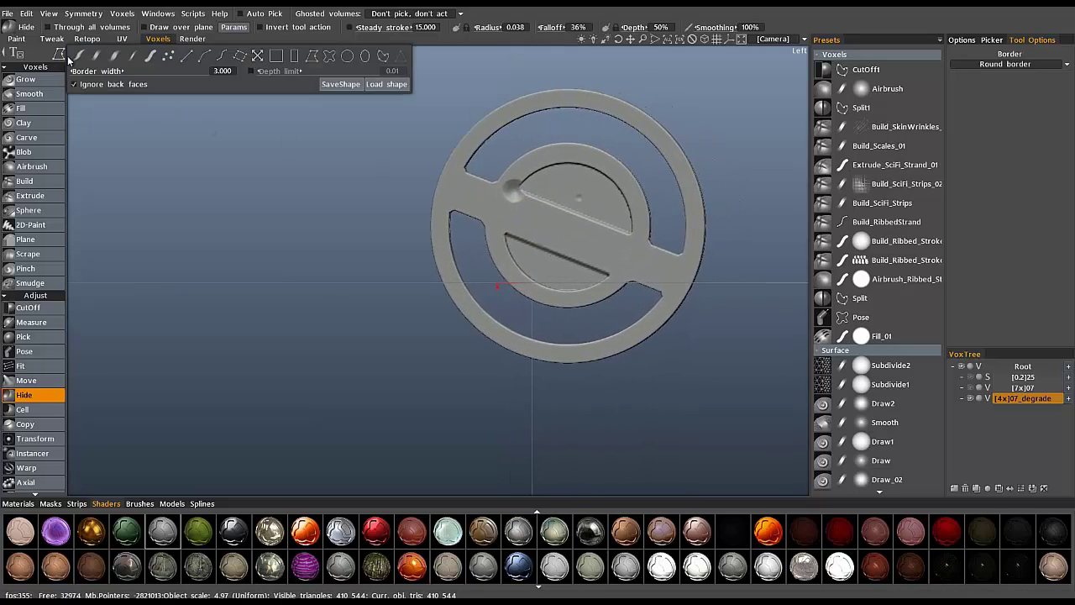
pyautogui.click(348, 57)
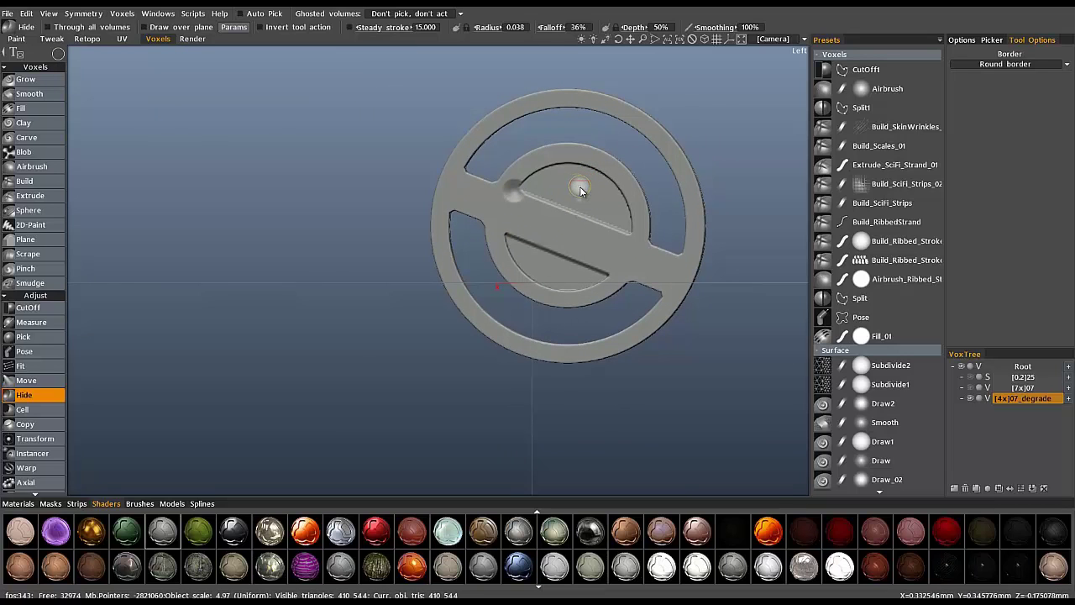
pyautogui.moveTo(554, 188); pyautogui.dragTo(616, 207)
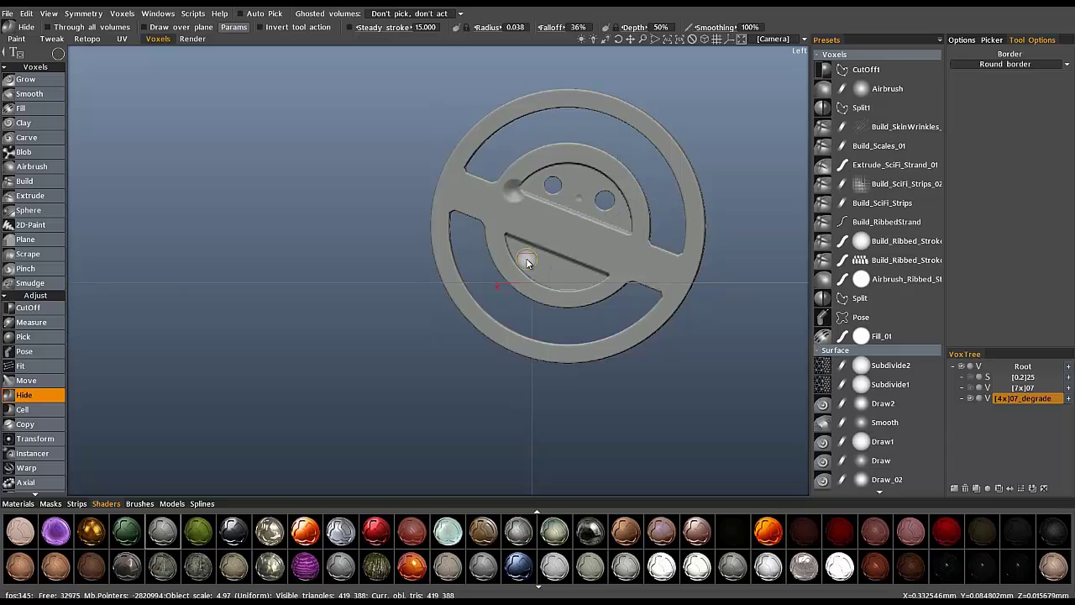
pyautogui.moveTo(530, 263)
pyautogui.mouseDown()
pyautogui.moveTo(579, 283)
pyautogui.moveTo(529, 177)
pyautogui.moveTo(480, 241)
pyautogui.moveTo(505, 235)
pyautogui.moveTo(587, 254)
pyautogui.moveTo(628, 229)
pyautogui.moveTo(420, 168)
pyautogui.mouseUp()
pyautogui.moveTo(62, 57)
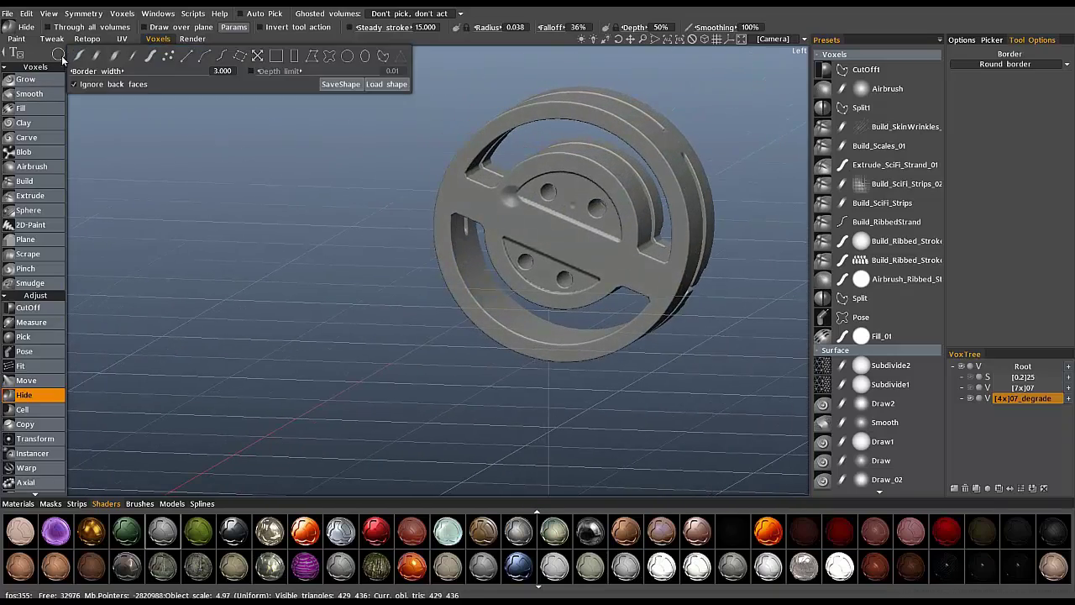
# In the orthographic left view, restore a small round stud between the upper pair of holes and another between the lower pair.
pyautogui.keyDown('alt'); pyautogui.moveTo(572, 196); pyautogui.dragTo(572, 196); pyautogui.keyUp('alt')
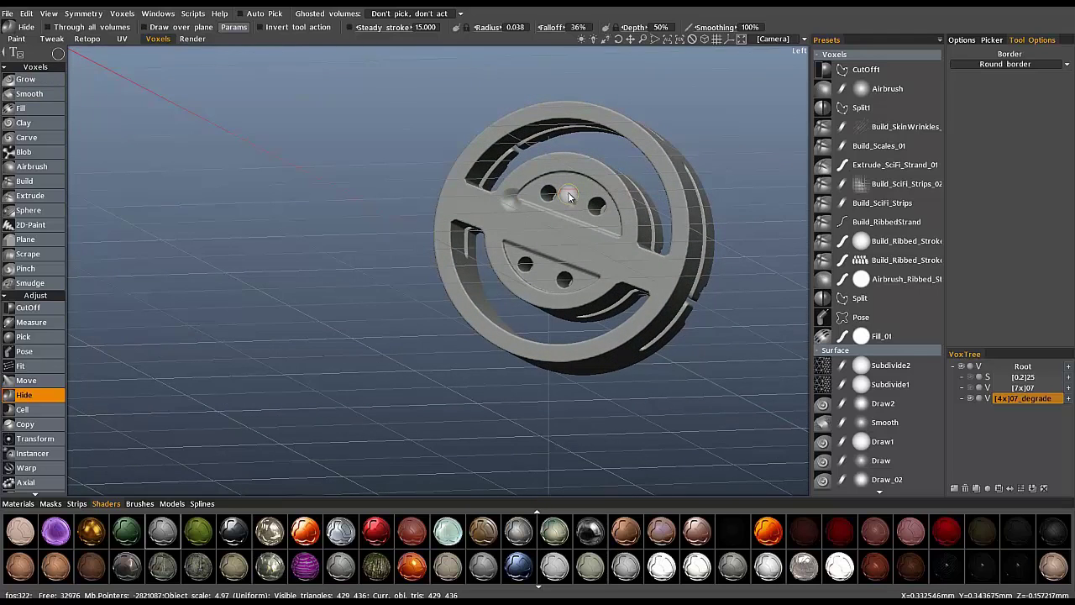
pyautogui.press('5')
pyautogui.press('5')
pyautogui.press('ctrl')
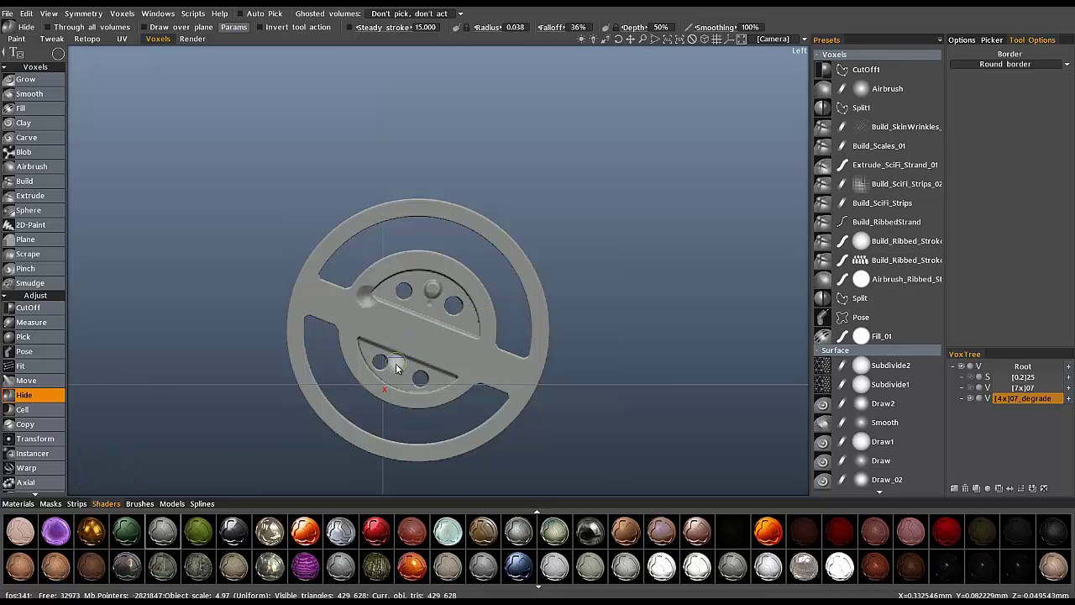
pyautogui.press('ctrl')
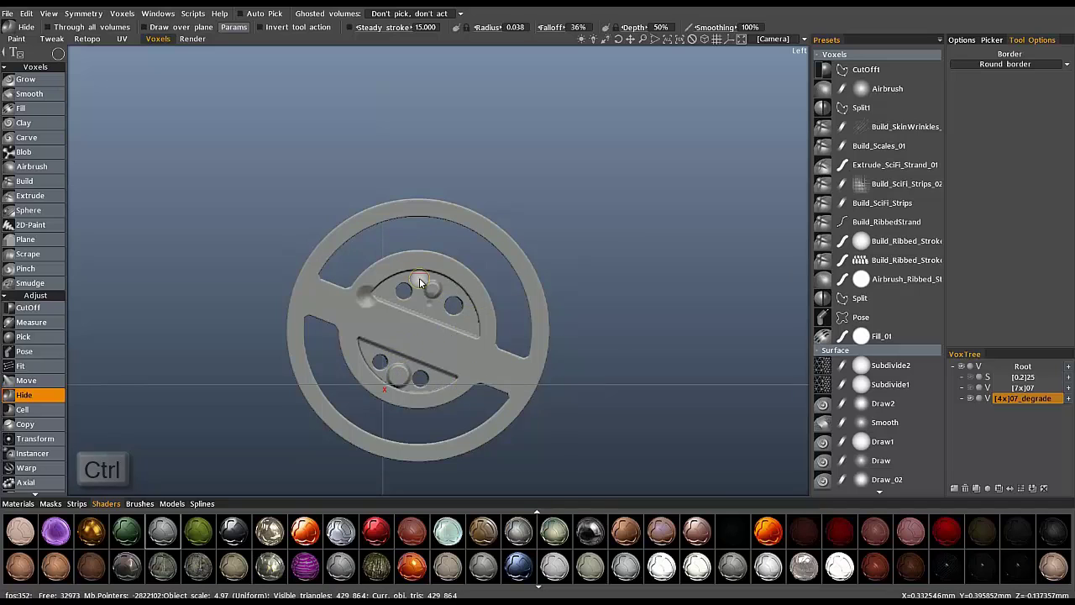
# Undo the lower stud and restore a new round stud between the two holes below the bar.
pyautogui.scroll(-6, 420, 277)
pyautogui.hotkey('ctrl', 'z')
pyautogui.hotkey('ctrl', 'z')
pyautogui.hotkey('ctrl', 'z')
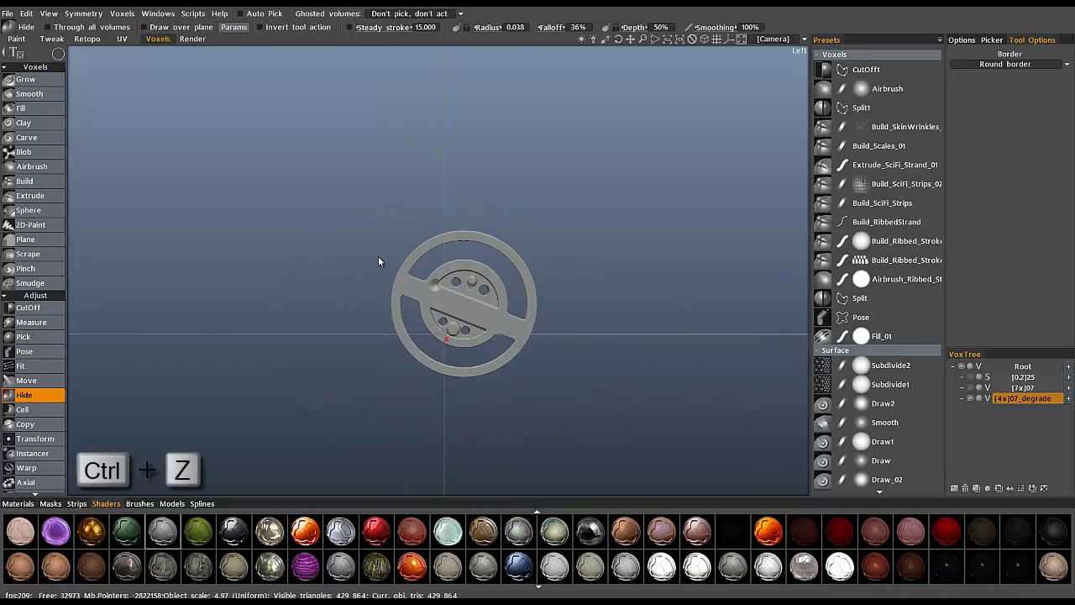
pyautogui.hotkey('ctrl', 'z')
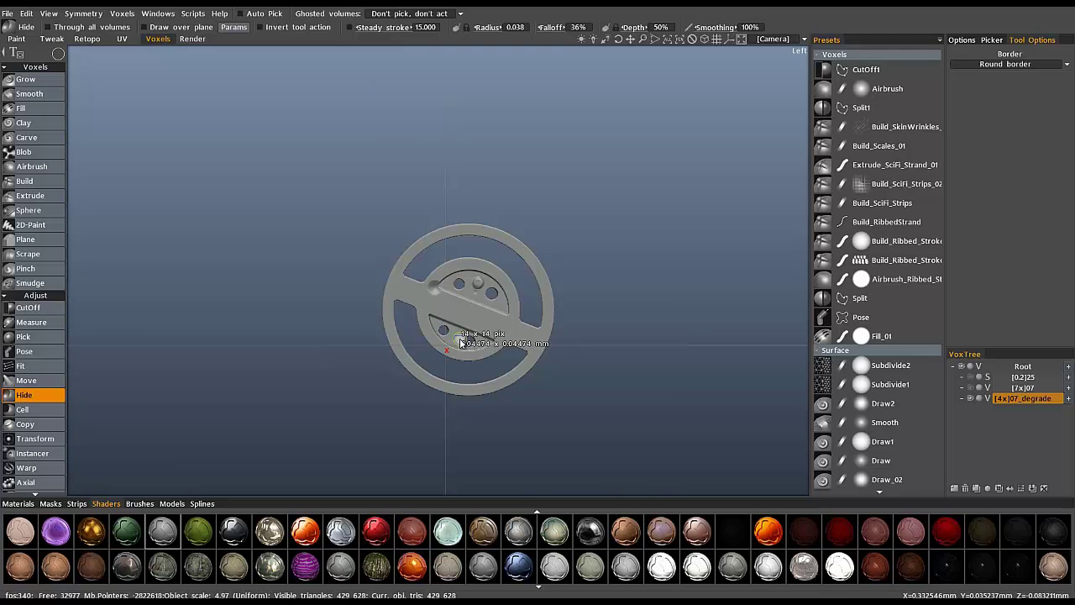
pyautogui.moveTo(373, 191); pyautogui.dragTo(451, 286, button='right')
pyautogui.moveTo(328, 301); pyautogui.dragTo(328, 242, button='middle')
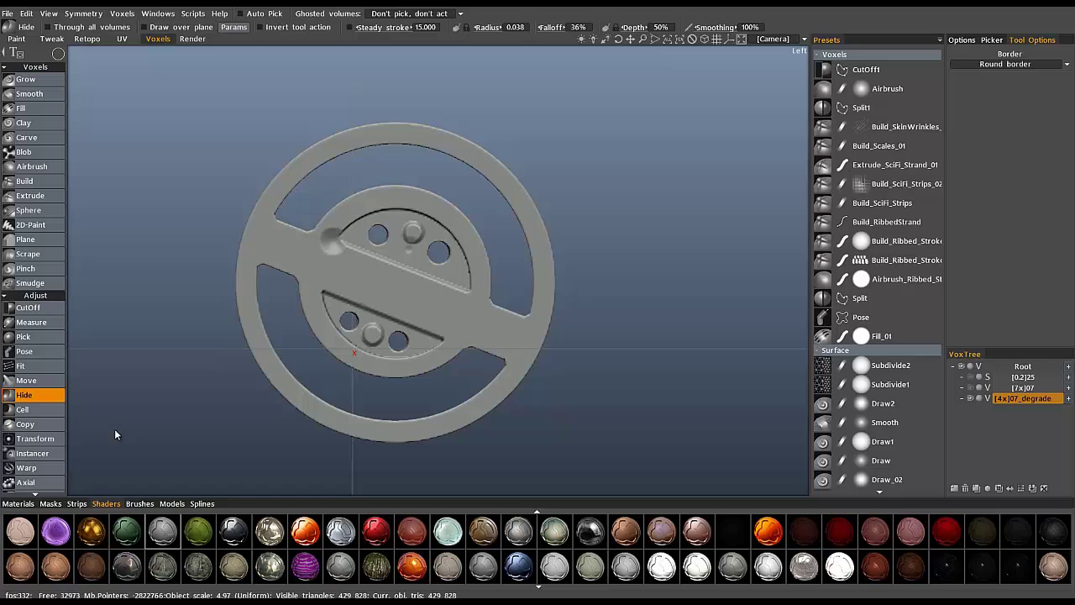
# Apply Smooth all to the disc layer to soften its edges and return to the perspective view.
pyautogui.scroll(-6, 34, 201)
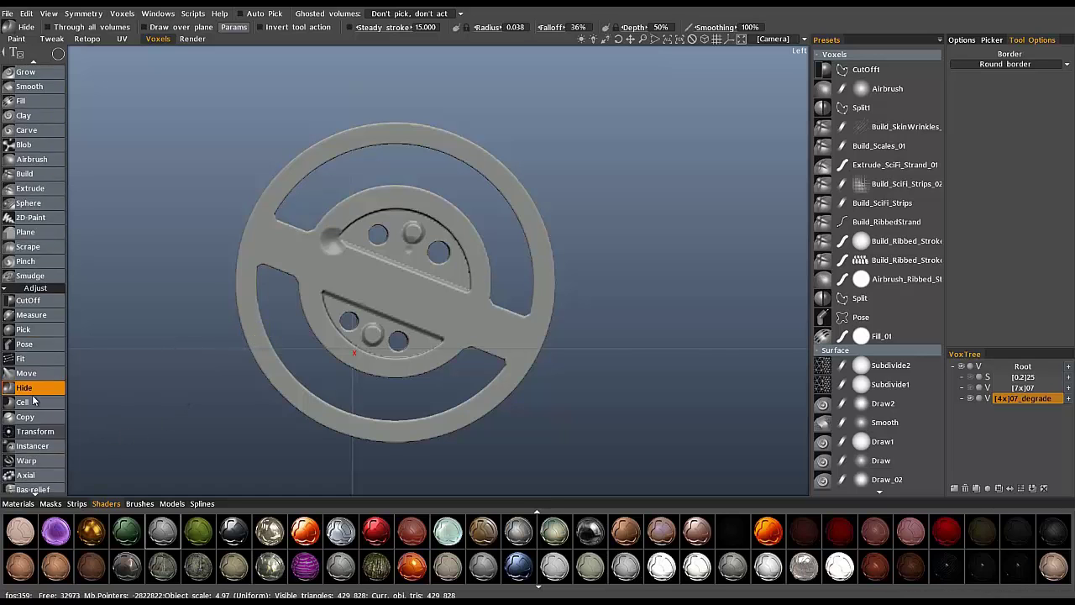
pyautogui.scroll(-2, 34, 336)
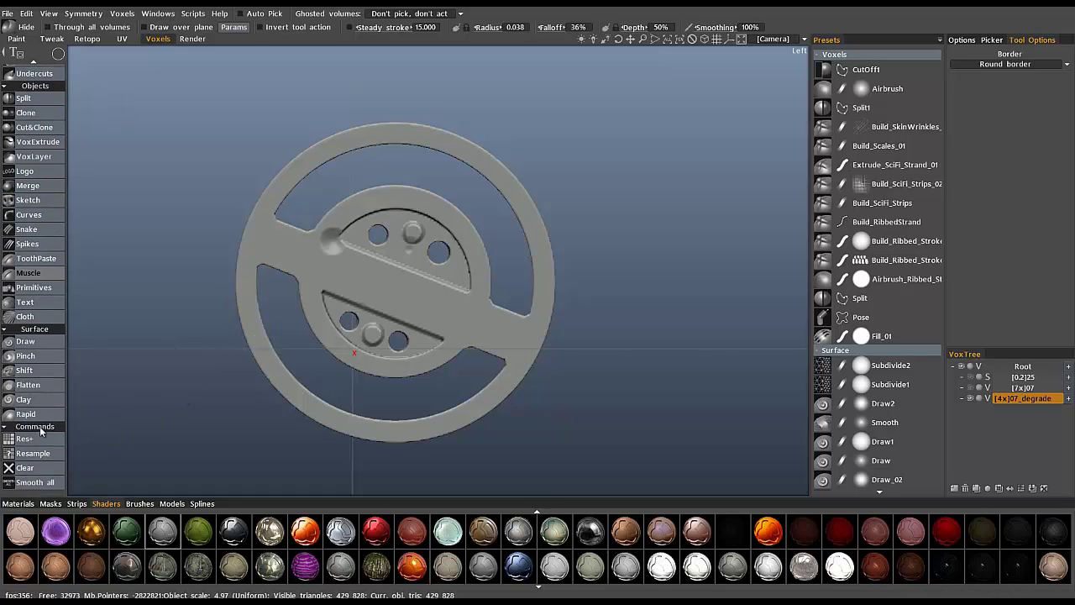
pyautogui.click(42, 483)
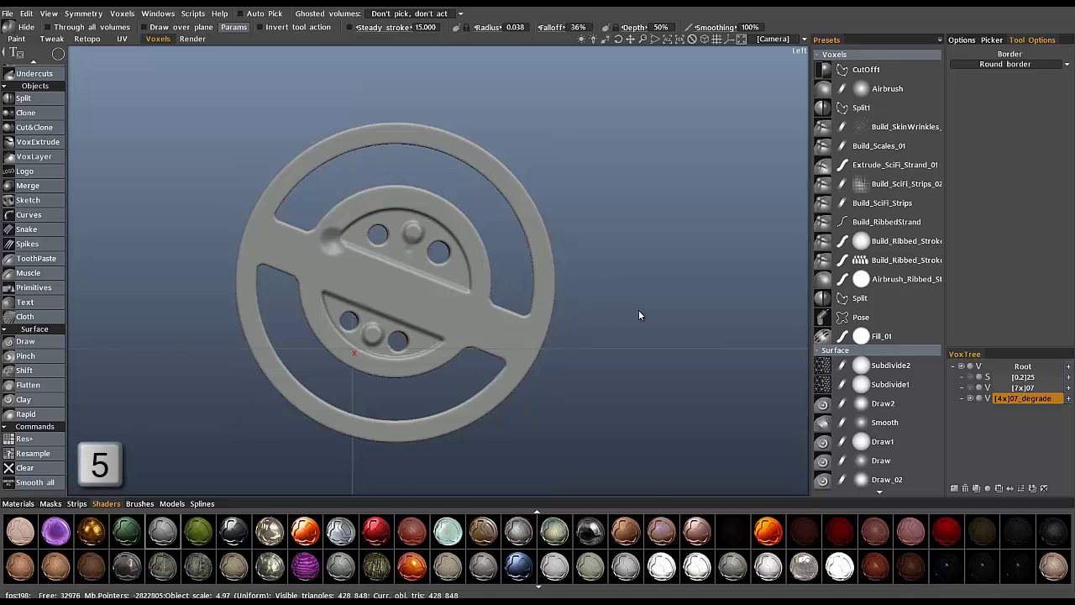
pyautogui.press('5')
pyautogui.moveTo(369, 289)
pyautogui.mouseDown()
pyautogui.moveTo(307, 193)
pyautogui.moveTo(370, 298)
pyautogui.moveTo(469, 335)
pyautogui.moveTo(530, 307)
pyautogui.moveTo(471, 305)
pyautogui.moveTo(352, 244)
pyautogui.moveTo(387, 324)
pyautogui.moveTo(403, 302)
pyautogui.moveTo(378, 286)
pyautogui.mouseUp()
# Make layer 07 visible again and view the disc in place on the armour plate.
pyautogui.click(969, 388)
pyautogui.moveTo(694, 230); pyautogui.dragTo(362, 329, button='right')
pyautogui.moveTo(362, 329); pyautogui.dragTo(470, 340)
pyautogui.moveTo(396, 283); pyautogui.dragTo(357, 277)
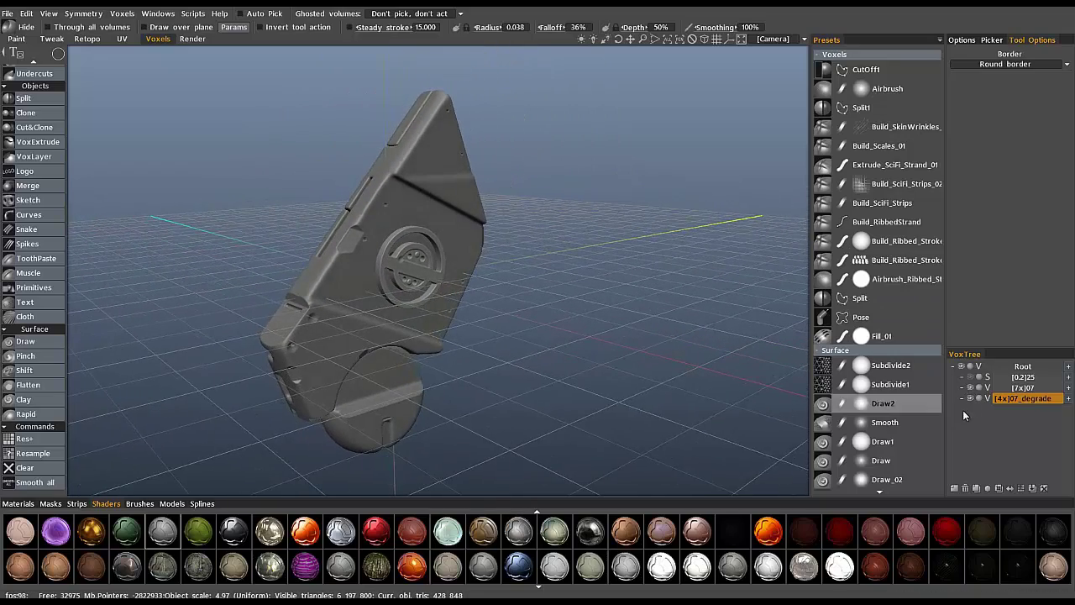
# Permanently delete the hidden voxels of the 07_degrade disc layer.
pyautogui.scroll(3, 59, 235)
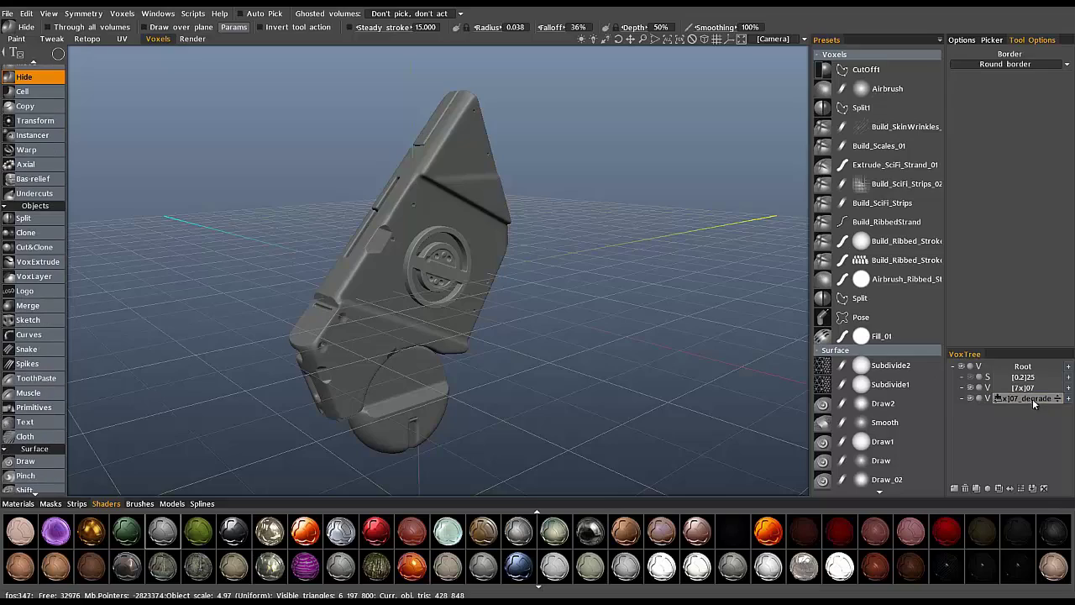
pyautogui.keyDown('shift'); pyautogui.moveTo(639, 327); pyautogui.dragTo(461, 301); pyautogui.keyUp('shift')
pyautogui.click(122, 13)
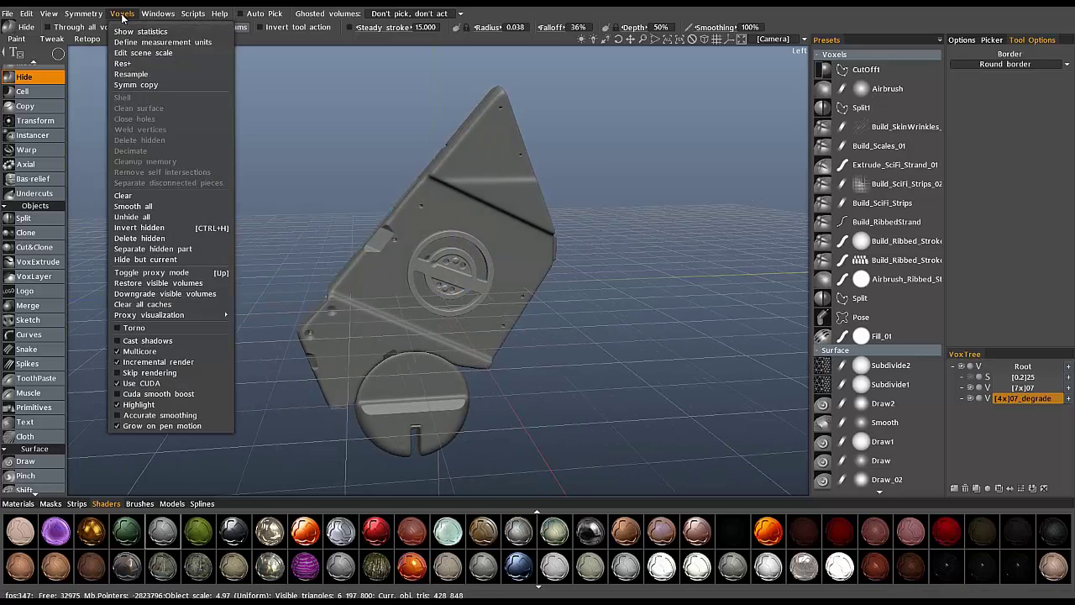
pyautogui.click(164, 238)
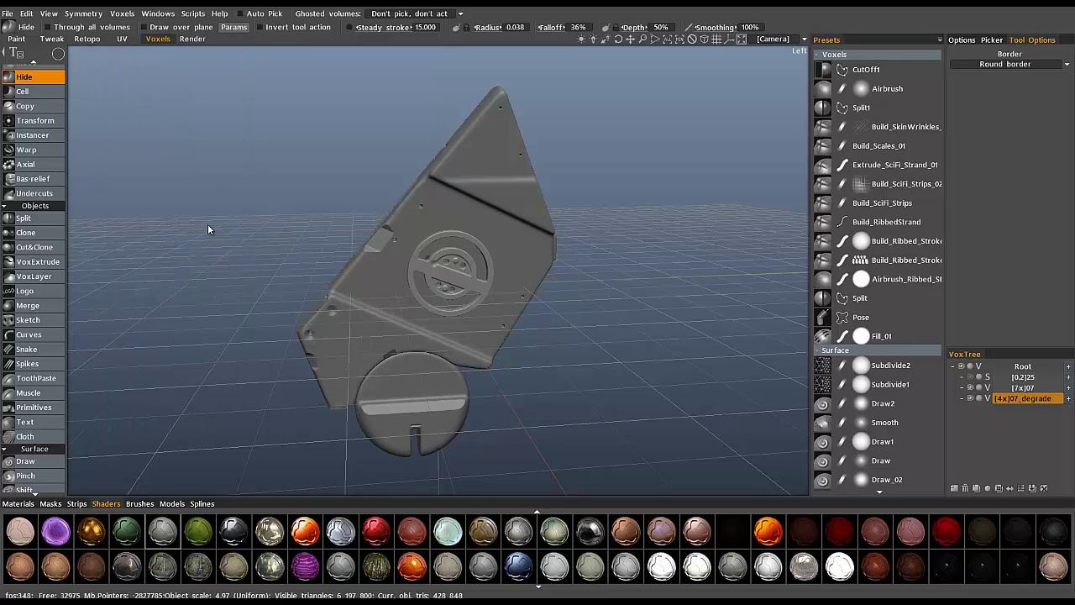
# Add the 07_degrade disc to the Models library, reducing its polycount by 66.434 percent.
pyautogui.moveTo(207, 224); pyautogui.dragTo(198, 477)
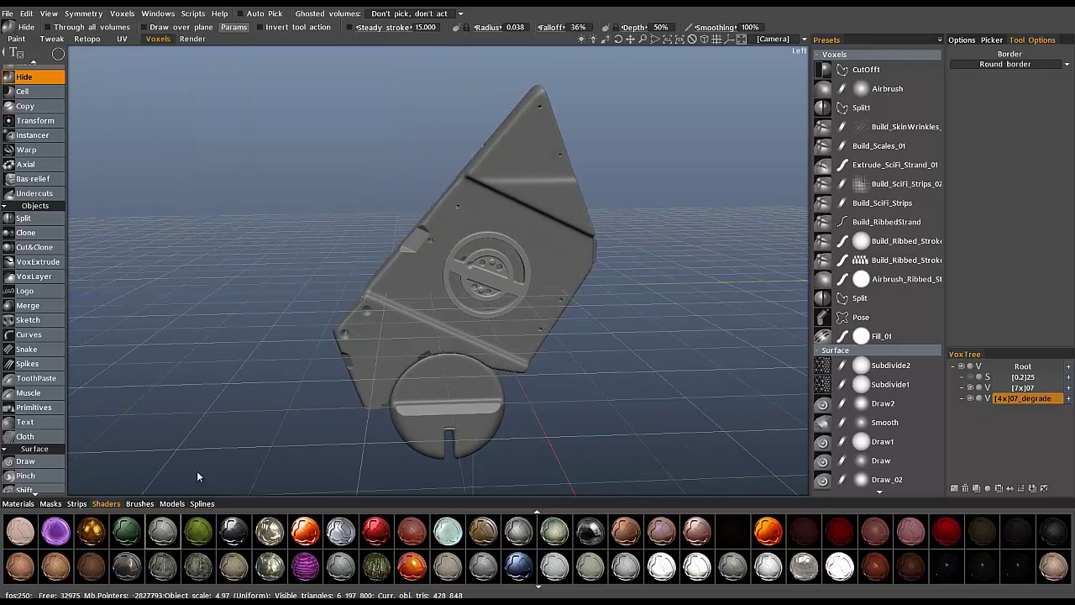
pyautogui.click(172, 503)
pyautogui.moveTo(420, 253); pyautogui.dragTo(496, 494)
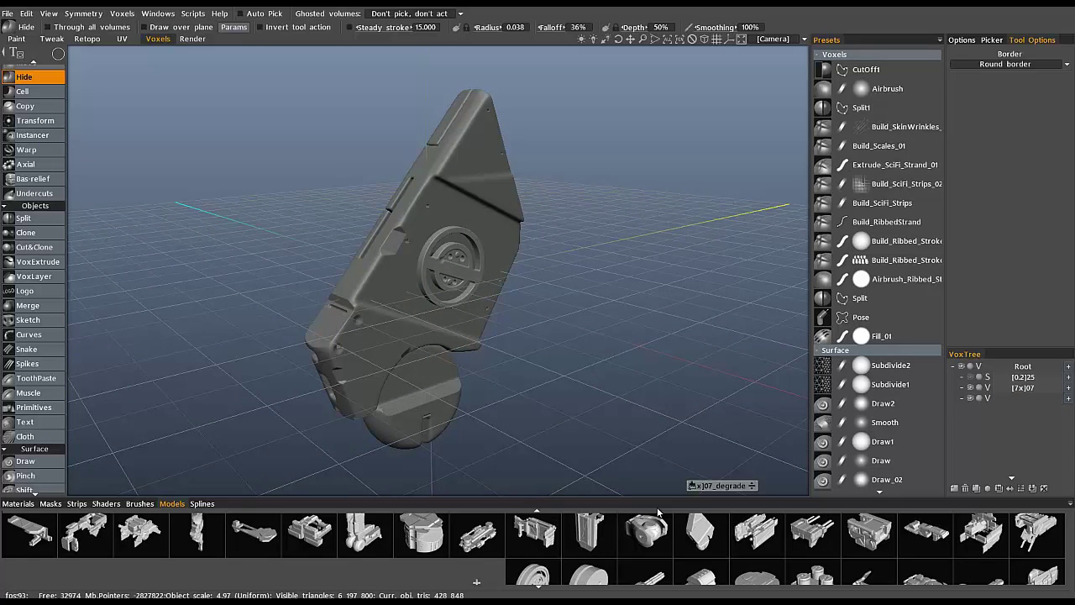
pyautogui.click(476, 582)
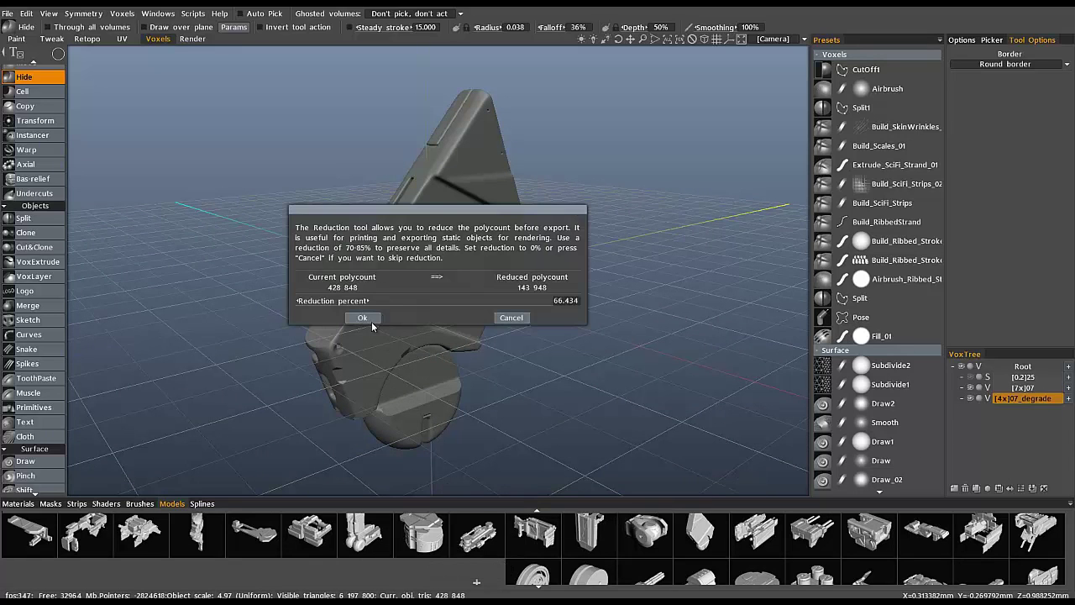
pyautogui.click(370, 317)
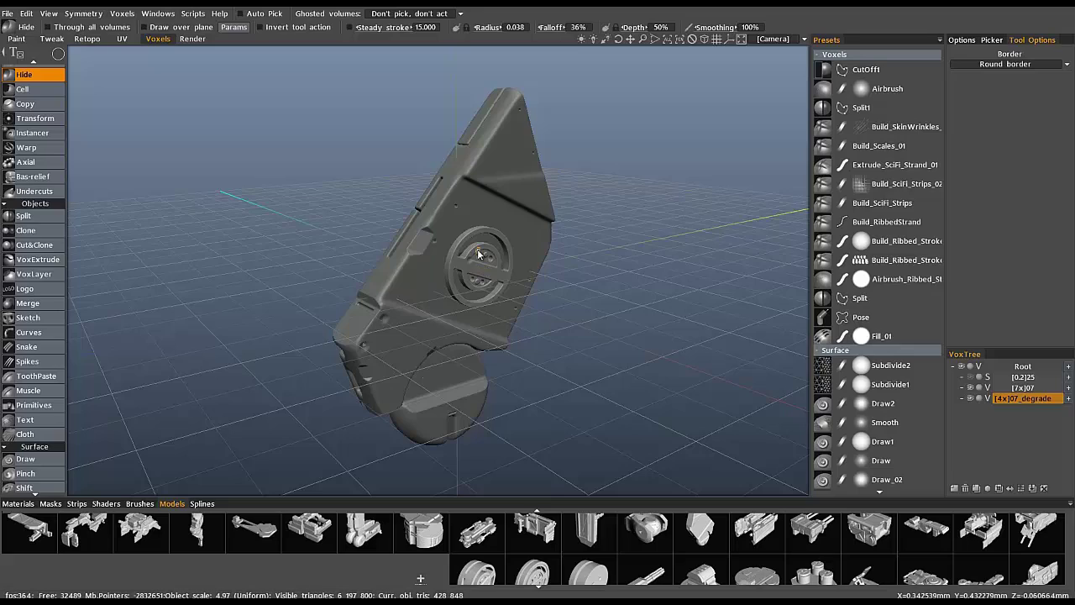
pyautogui.moveTo(491, 274)
pyautogui.keyDown('alt'); pyautogui.mouseDown()
pyautogui.moveTo(468, 277)
pyautogui.moveTo(499, 274)
pyautogui.mouseUp(); pyautogui.keyUp('alt')
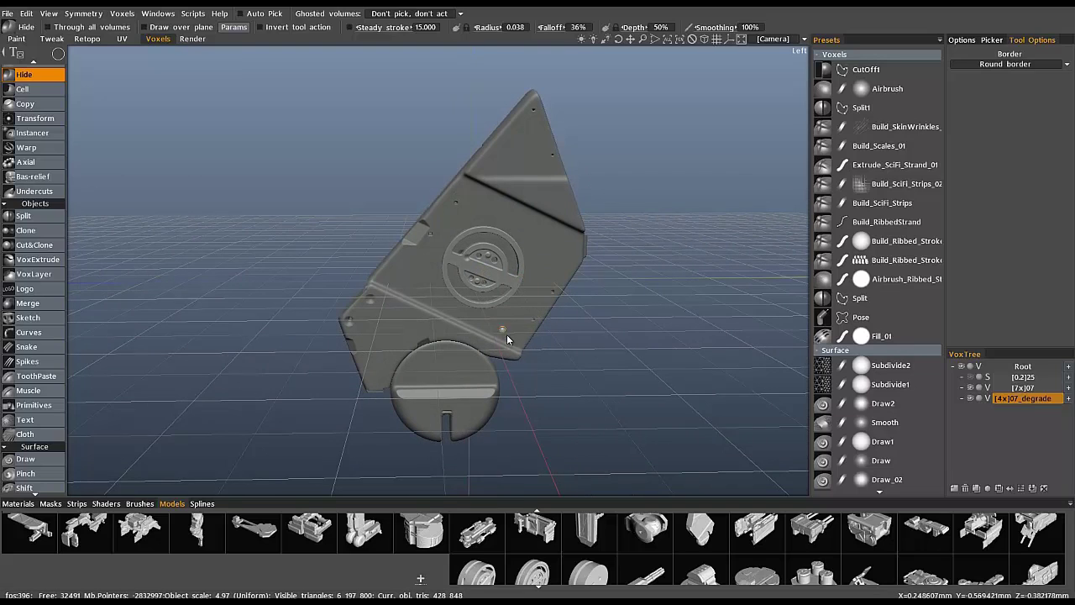
pyautogui.press('5')
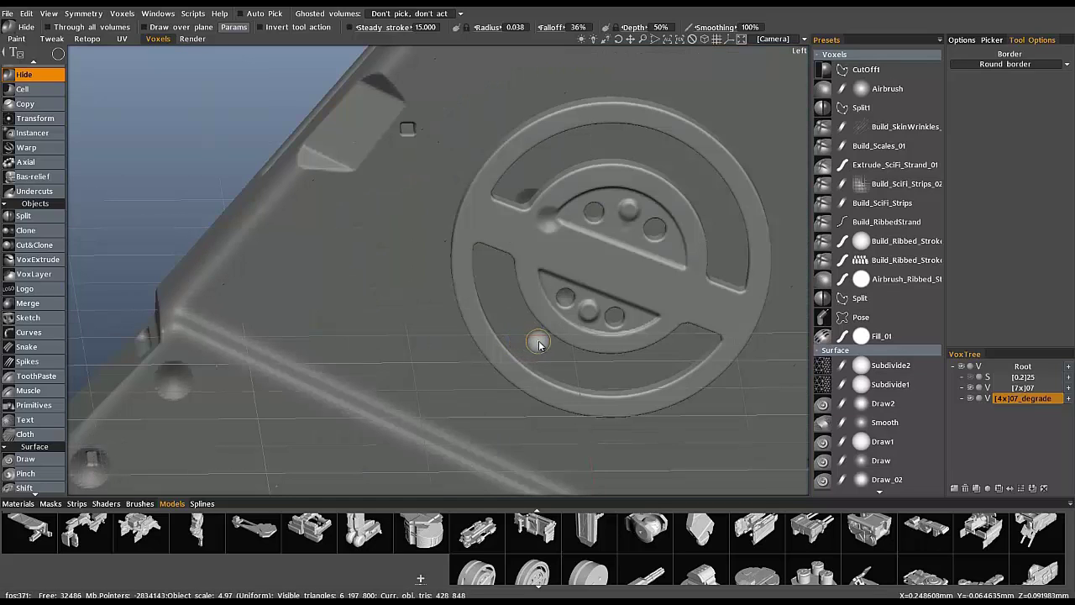
# On layer 07, use an inverted circular Hide to hide all of the armour plate outside a circle slightly larger than the disc.
pyautogui.press('4')
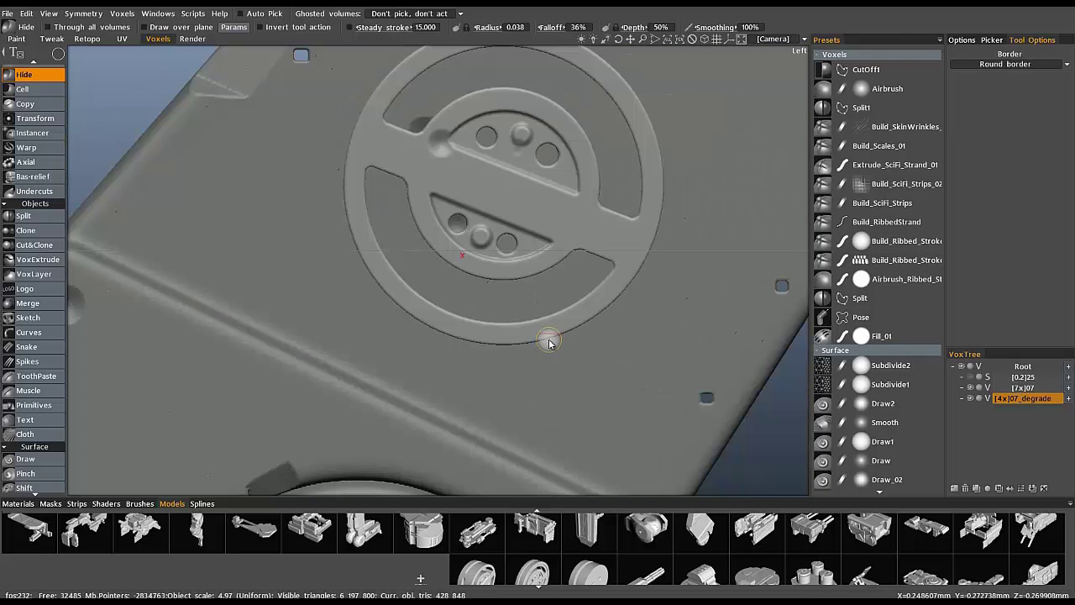
pyautogui.scroll(-6, 540, 304)
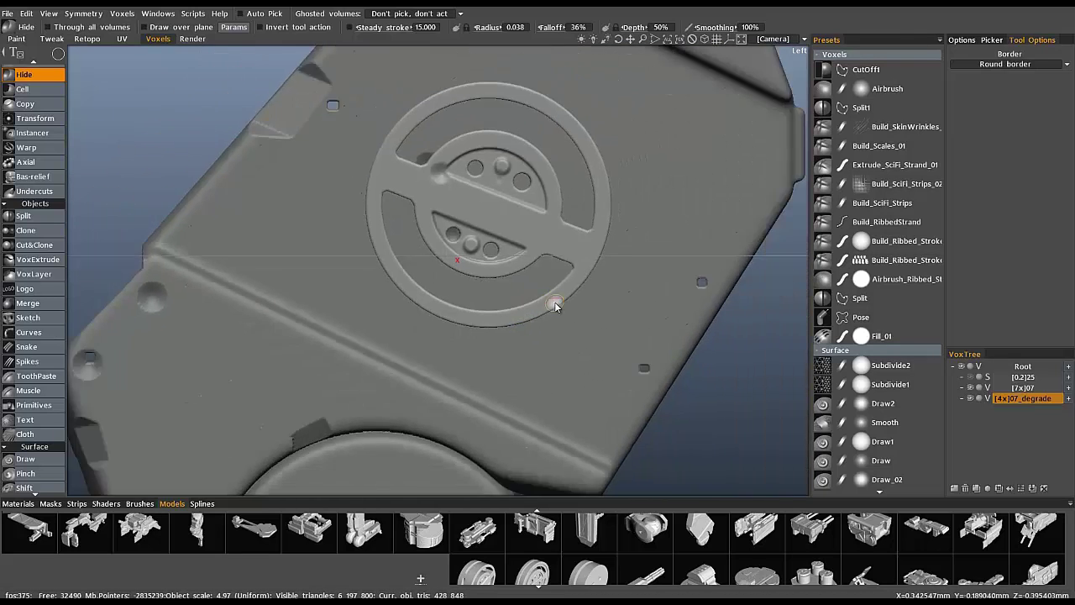
pyautogui.scroll(1, 531, 265)
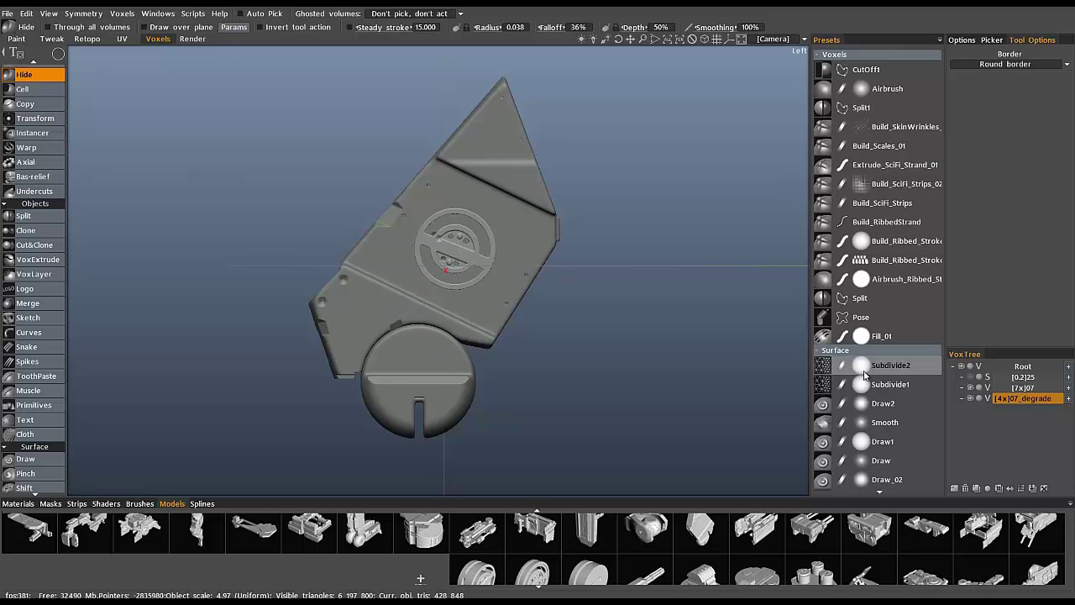
pyautogui.click(1023, 389)
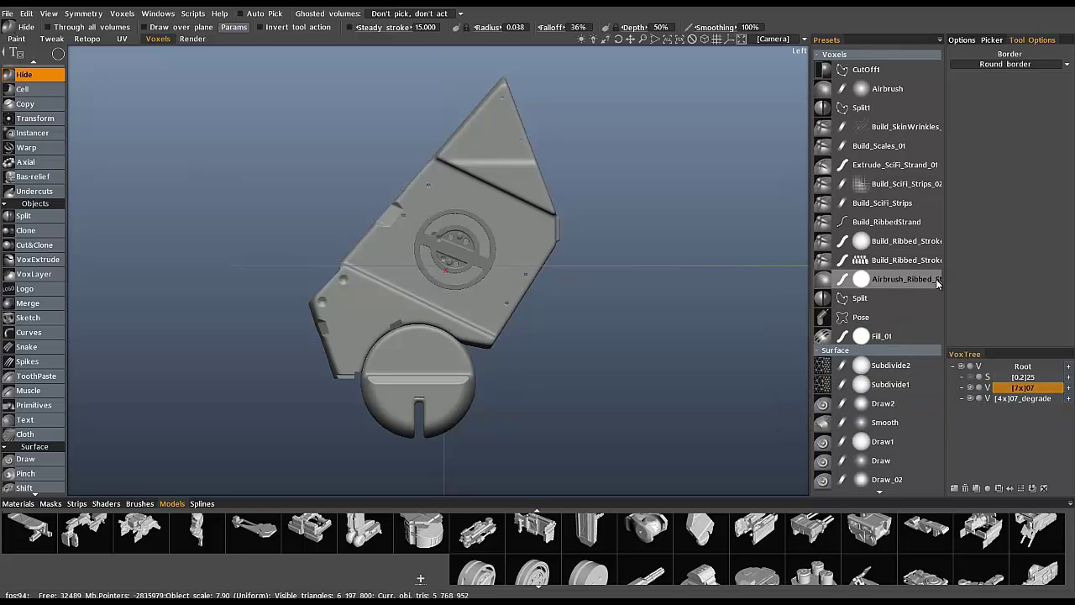
pyautogui.scroll(3, 983, 342)
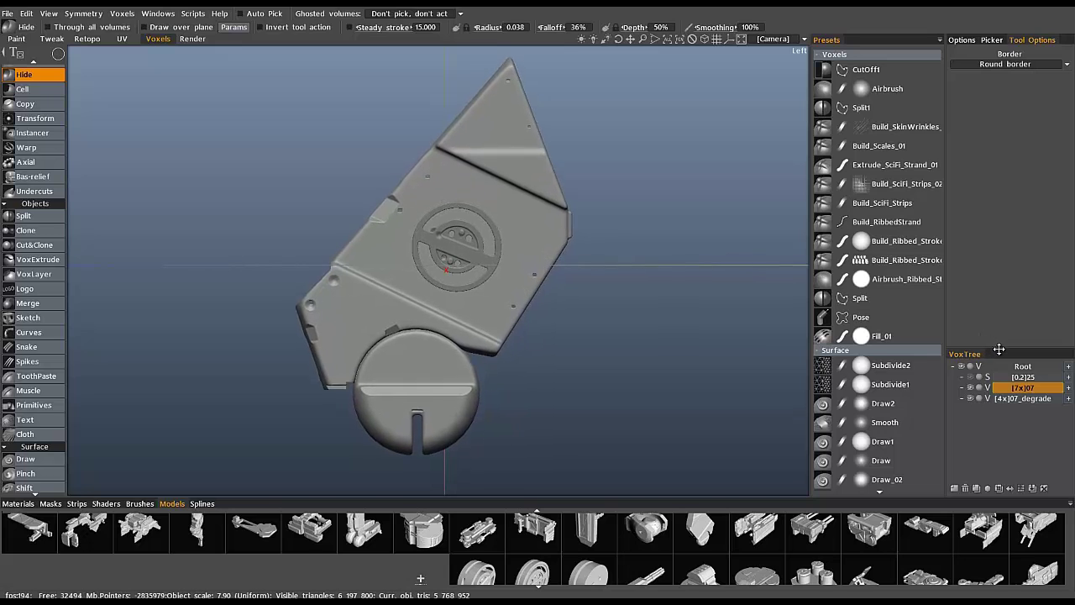
pyautogui.moveTo(461, 249); pyautogui.dragTo(513, 264)
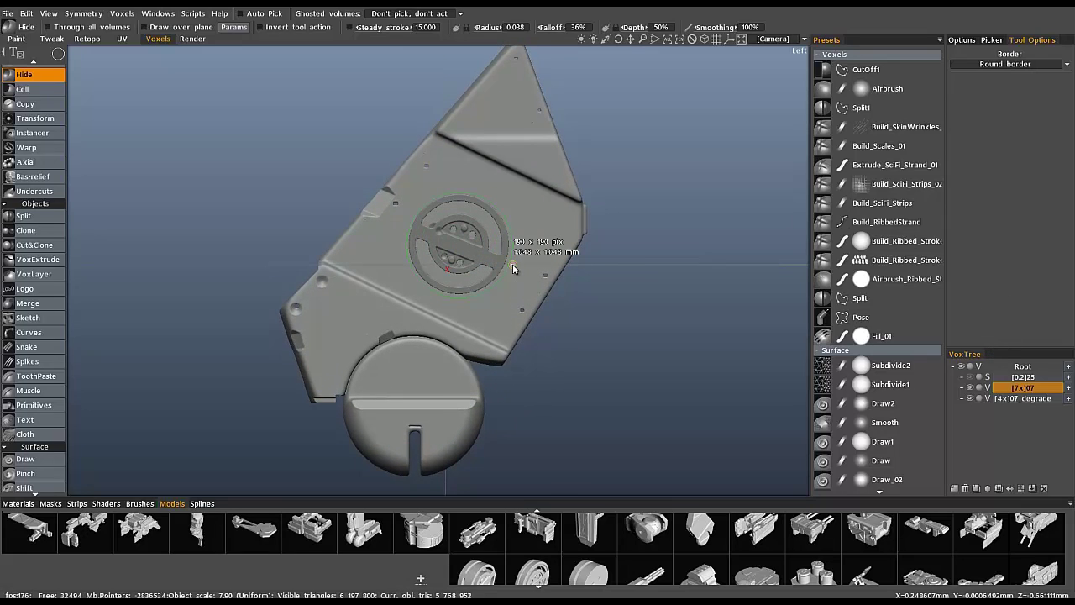
pyautogui.moveTo(513, 264); pyautogui.dragTo(523, 267)
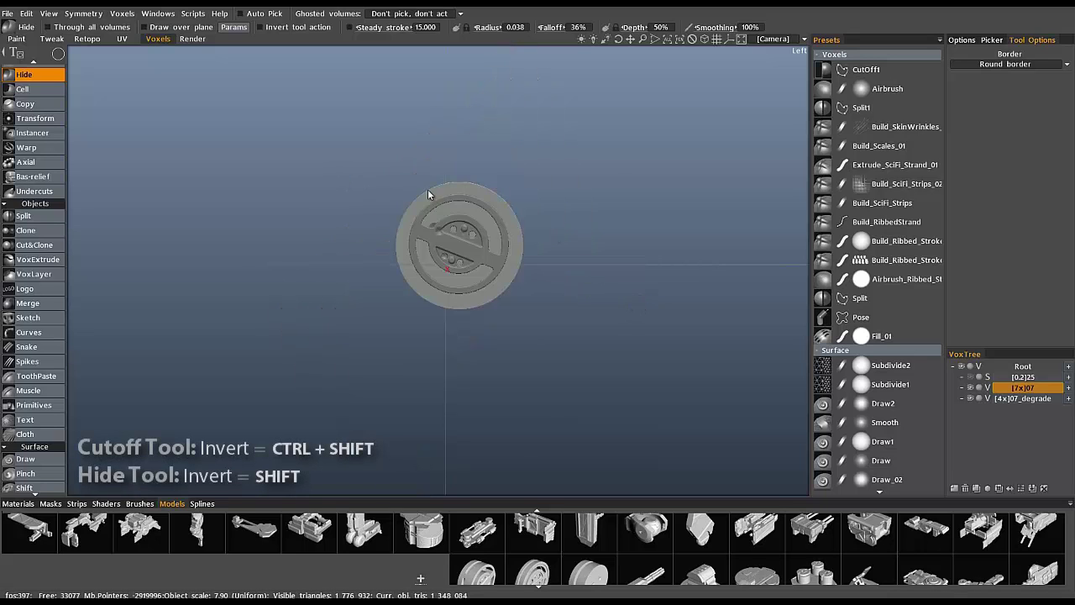
pyautogui.moveTo(630, 277); pyautogui.dragTo(503, 143, button='right')
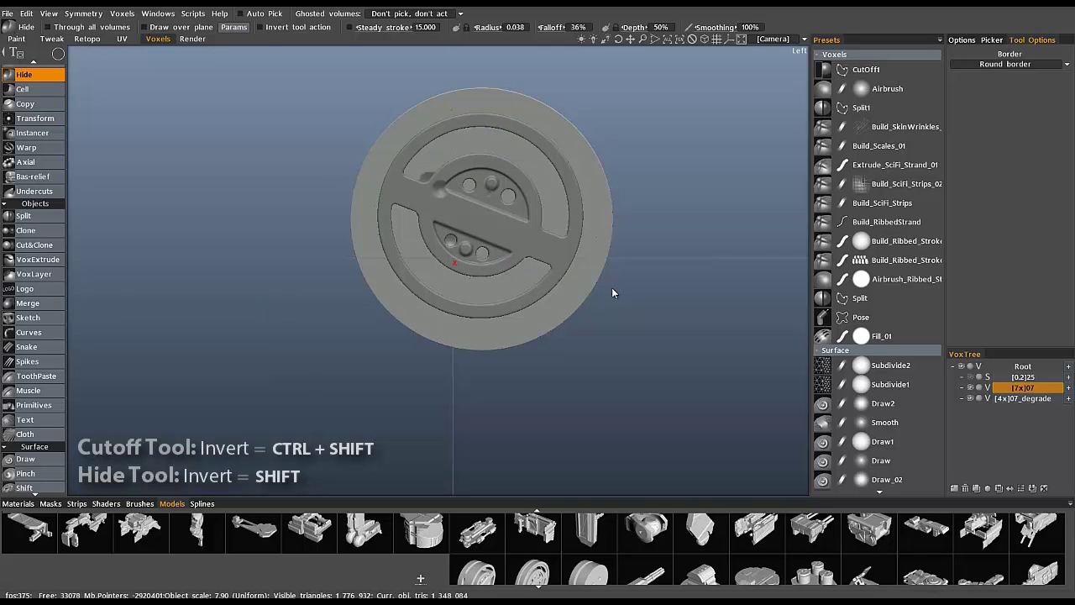
pyautogui.moveTo(615, 286); pyautogui.dragTo(532, 277, button='right')
pyautogui.moveTo(498, 252); pyautogui.dragTo(453, 254, button='middle')
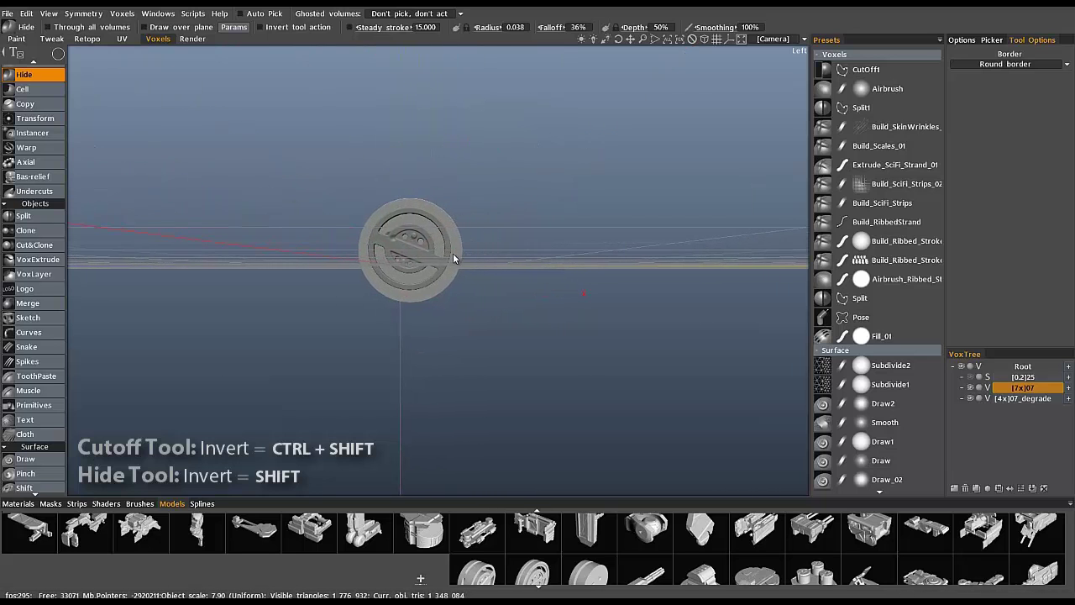
pyautogui.moveTo(453, 252)
pyautogui.mouseDown()
pyautogui.moveTo(461, 264)
pyautogui.moveTo(414, 261)
pyautogui.moveTo(374, 232)
pyautogui.moveTo(307, 271)
pyautogui.moveTo(420, 288)
pyautogui.mouseUp()
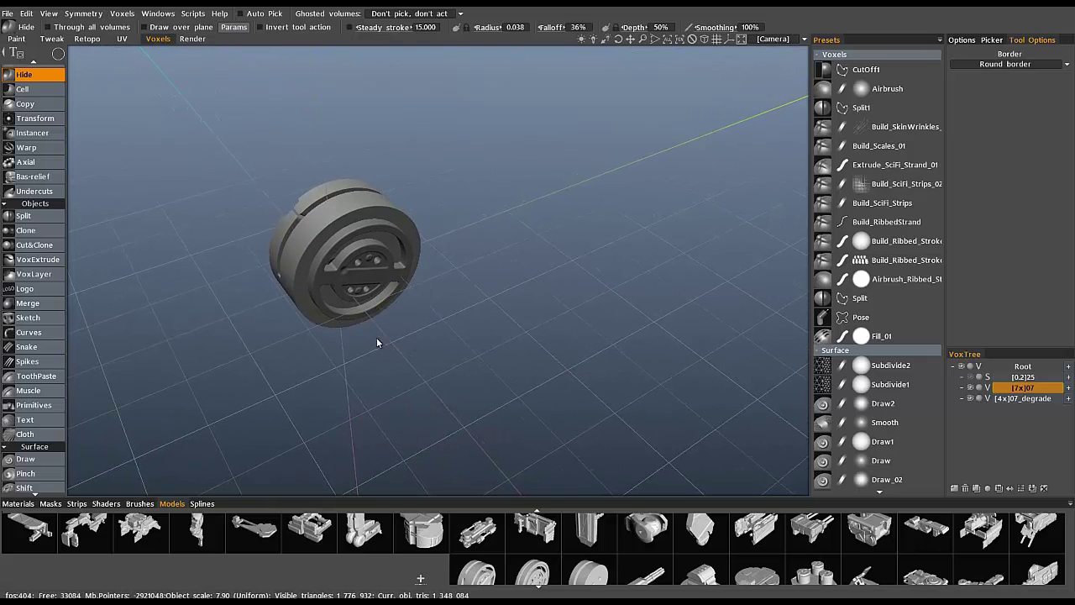